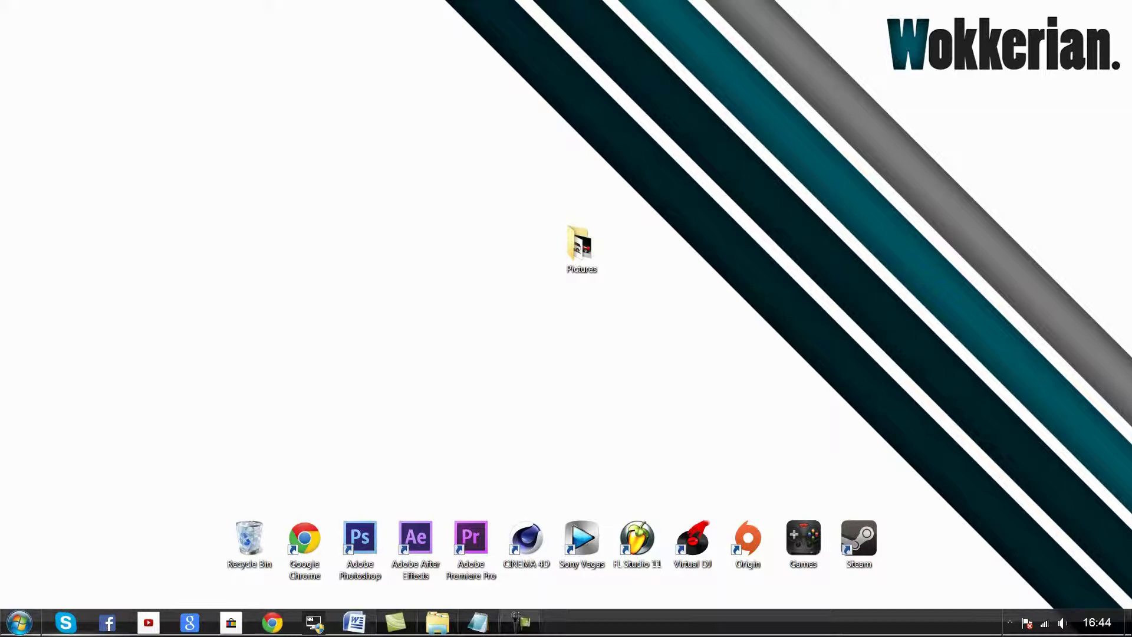
Open the Pictures folder on the desktop to check the two car images, and start Adobe Photoshop
double_click(581, 247)
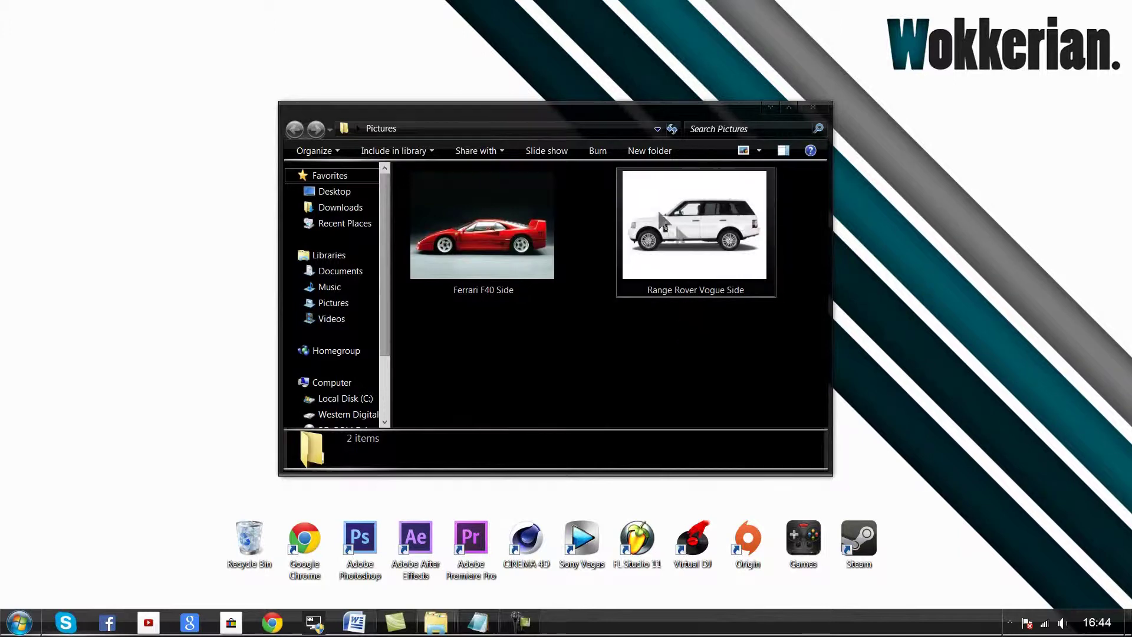
right_click(645, 246)
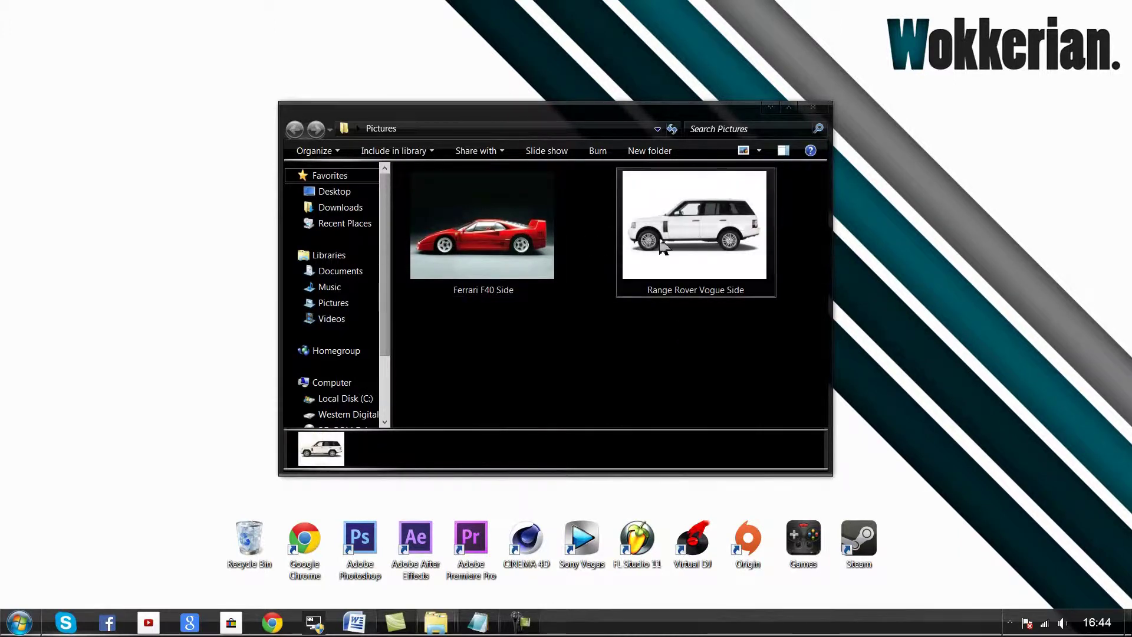
click(397, 518)
double_click(360, 540)
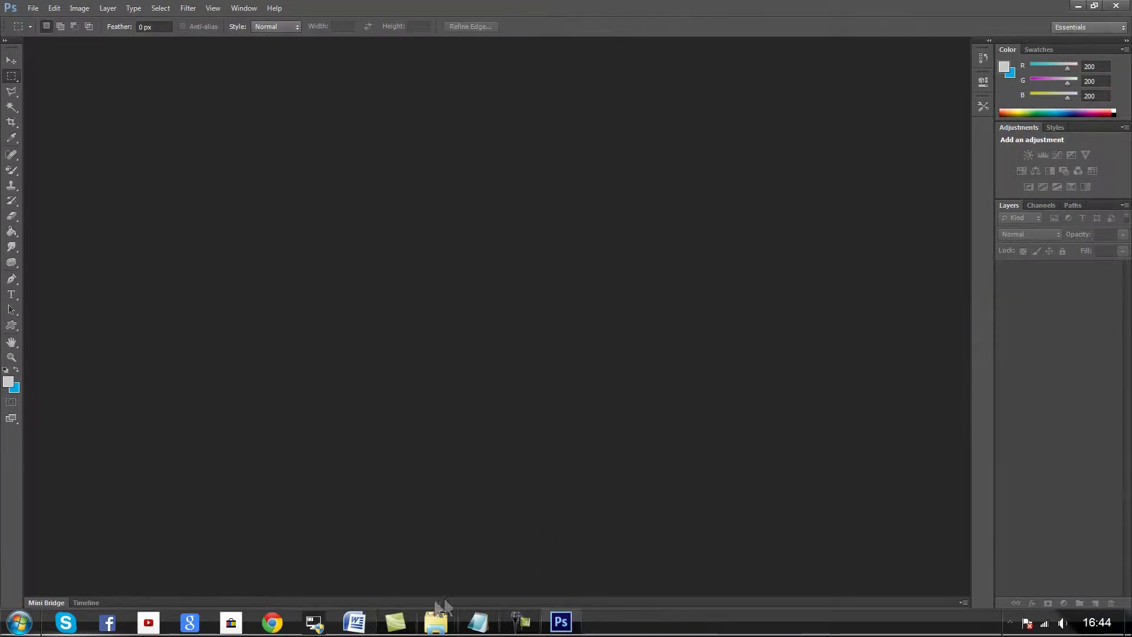
Open the Range Rover Vogue Side image from the Pictures folder in Photoshop and hide the grid overlay
mouse_move(437, 622)
click(490, 548)
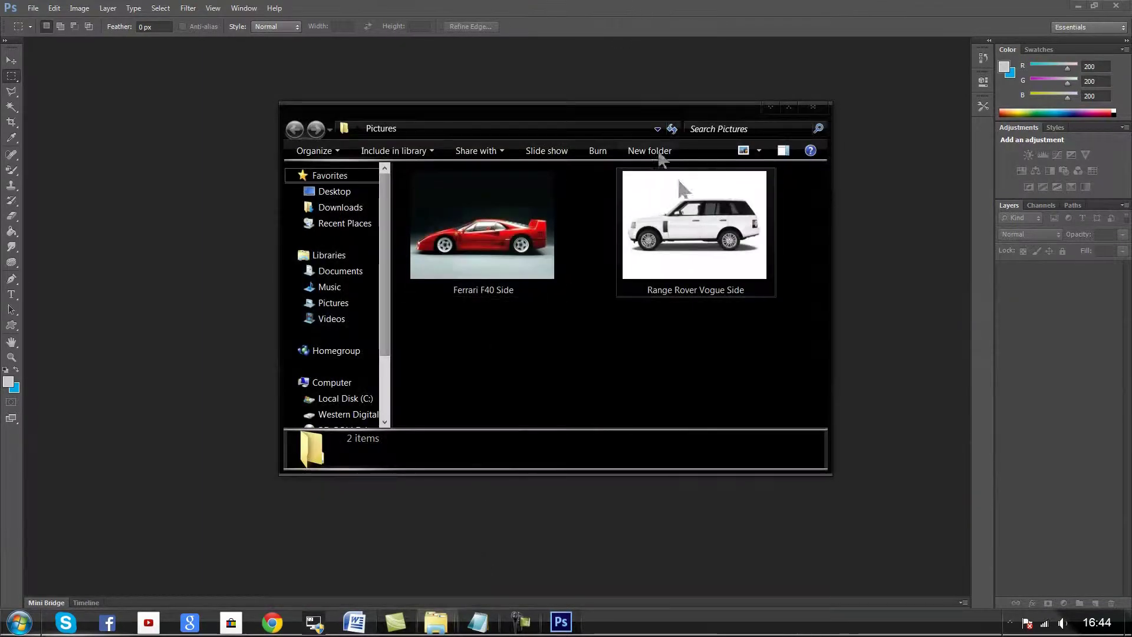
drag(627, 117, 591, 201)
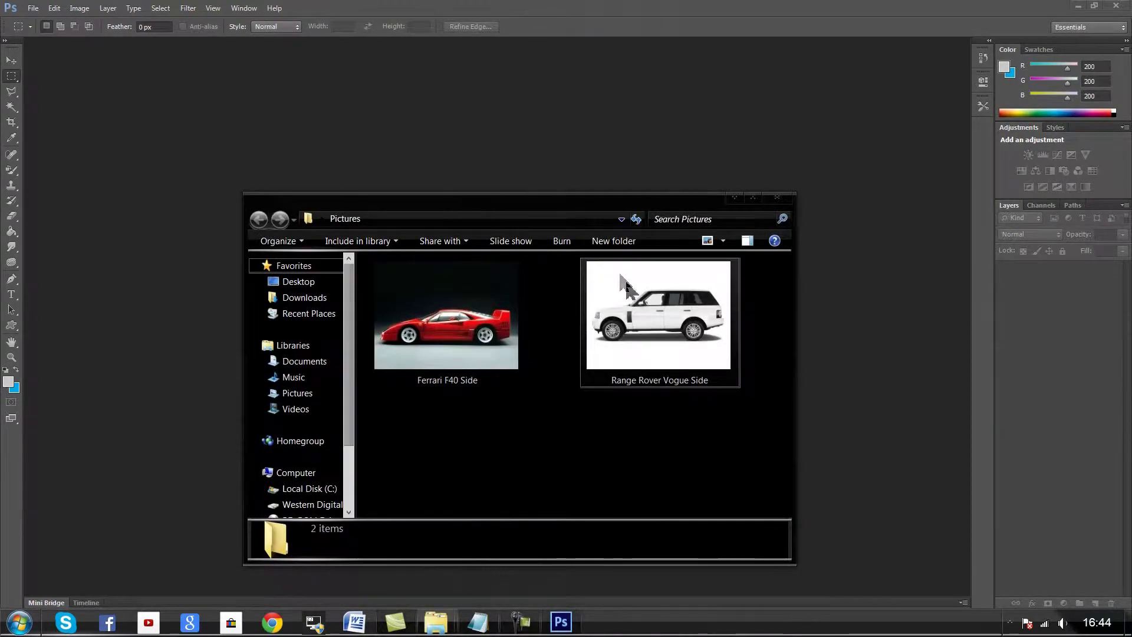
drag(671, 336, 160, 154)
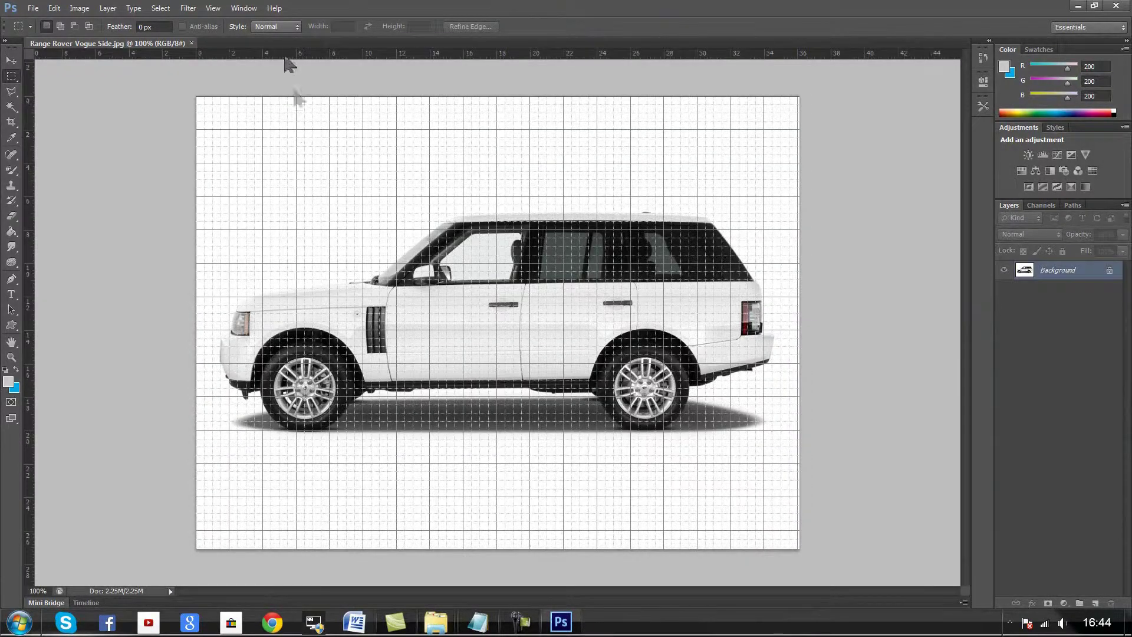
click(213, 9)
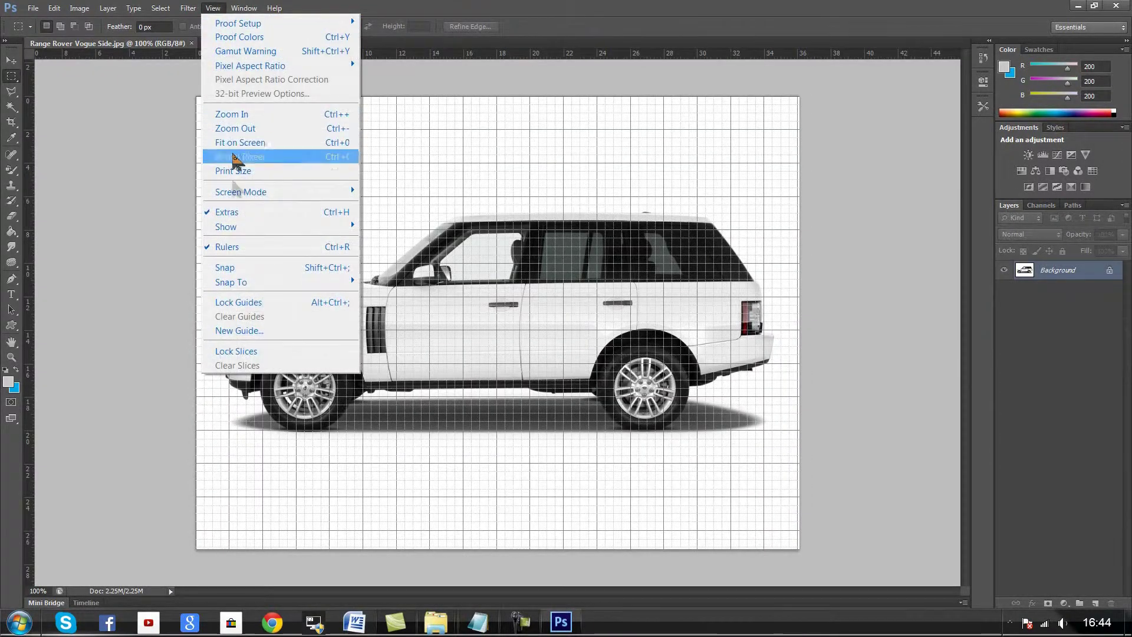
click(254, 214)
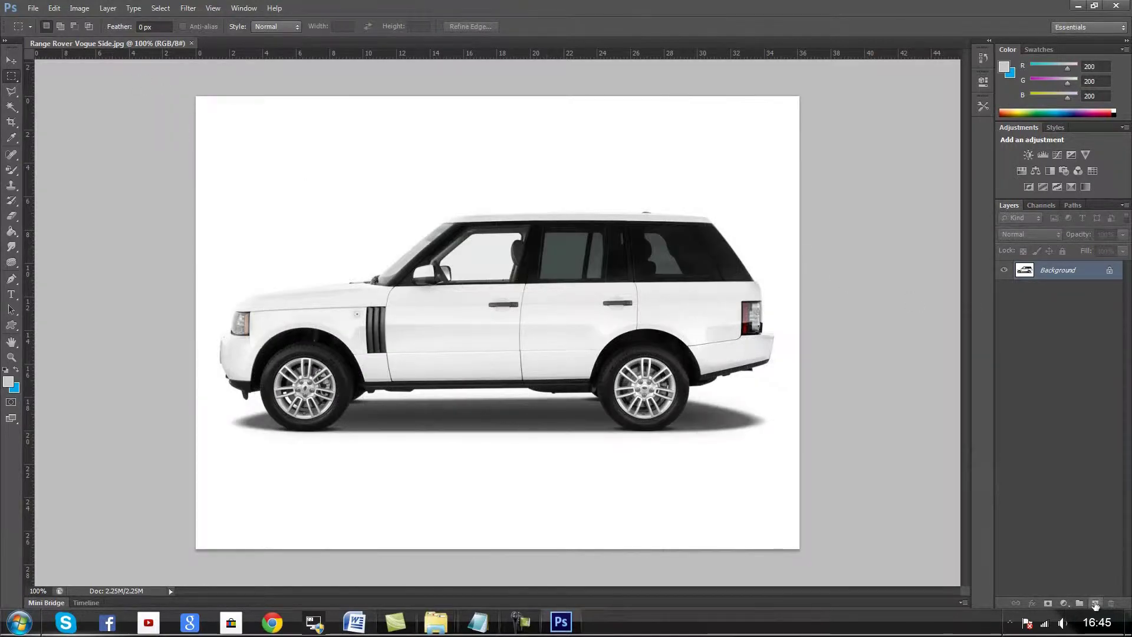
Copy the whole Range Rover image onto a new layer and delete the locked Background layer
click(1096, 604)
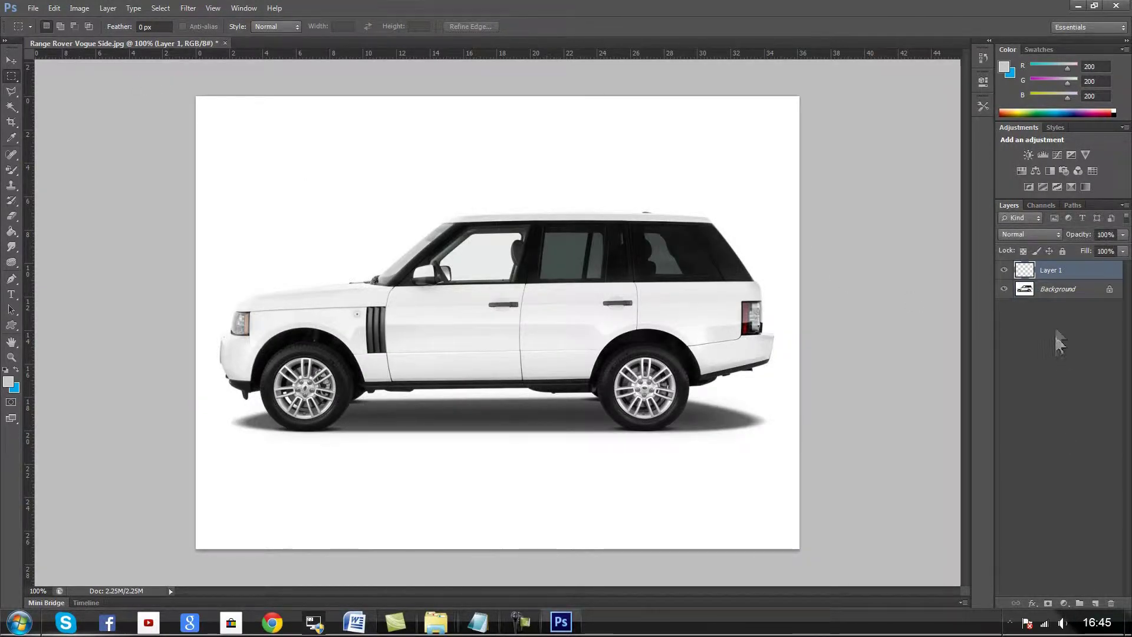
click(1052, 290)
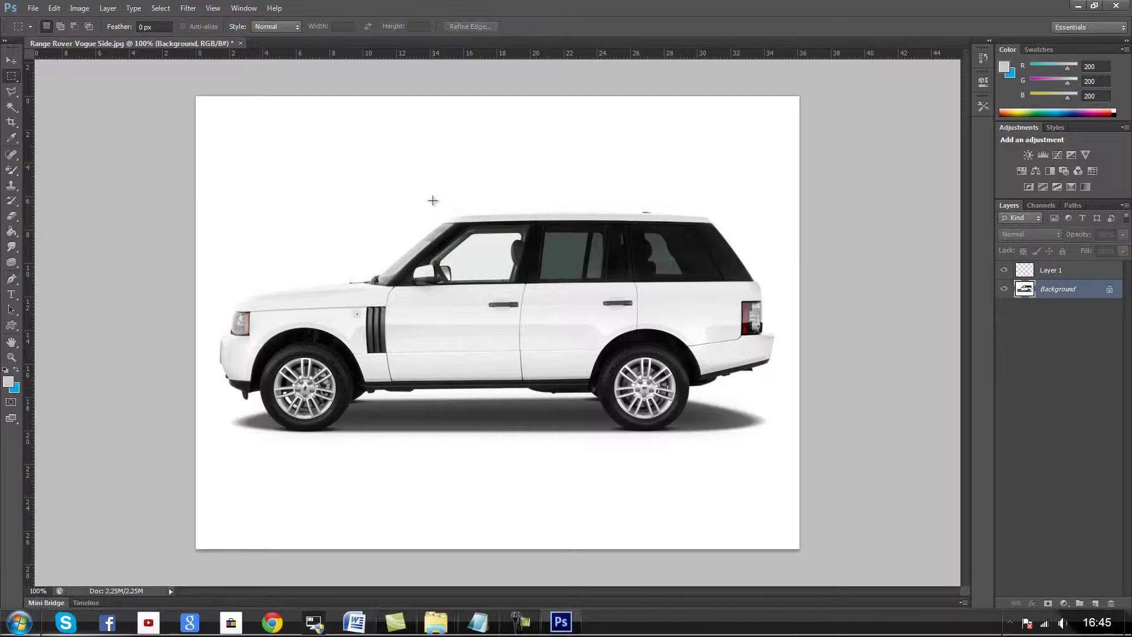
key(ctrl+a)
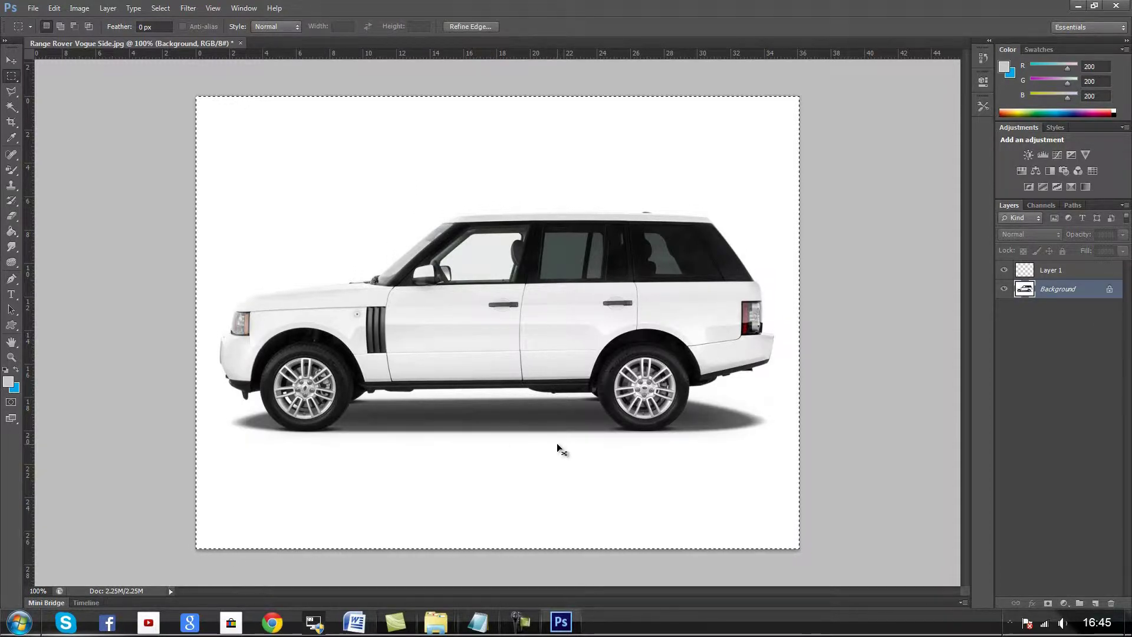
click(1059, 273)
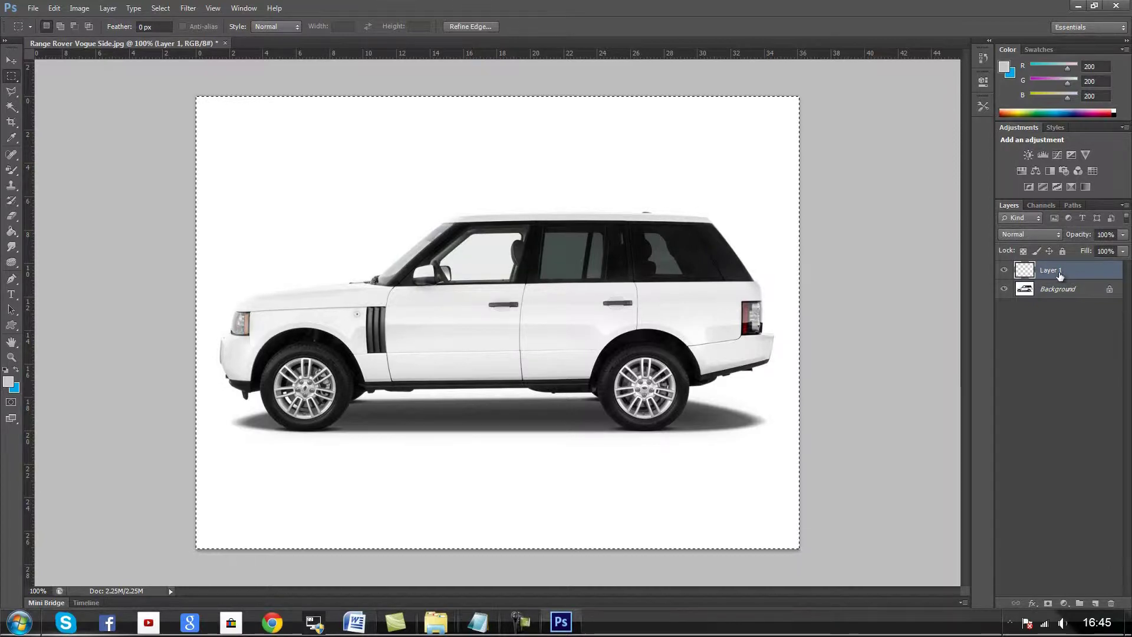
key(ctrl+v)
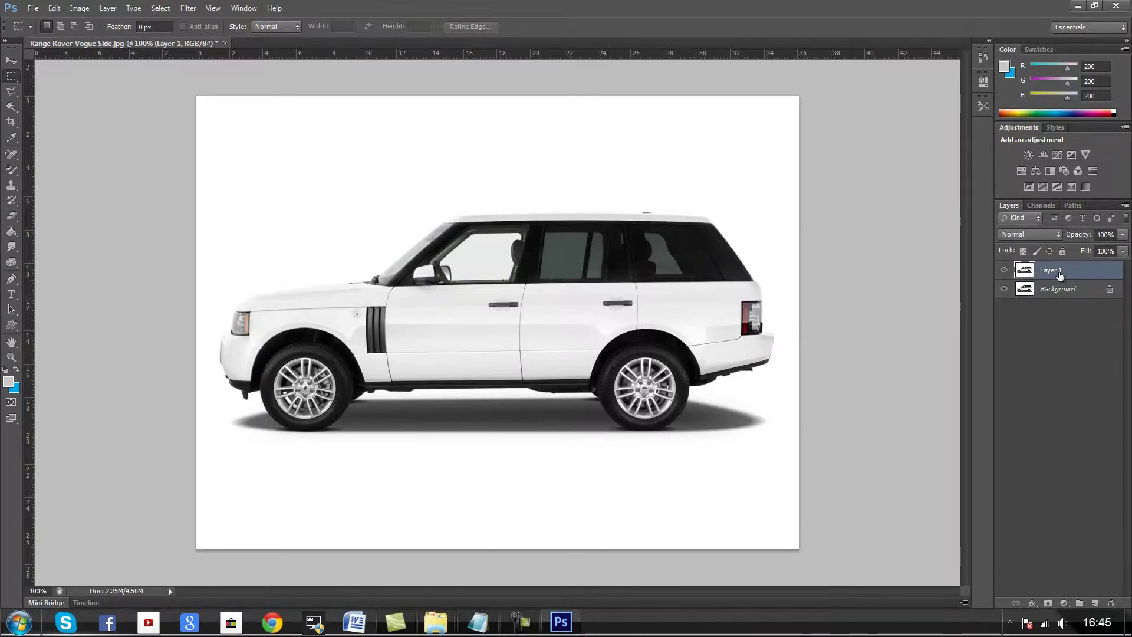
click(1060, 292)
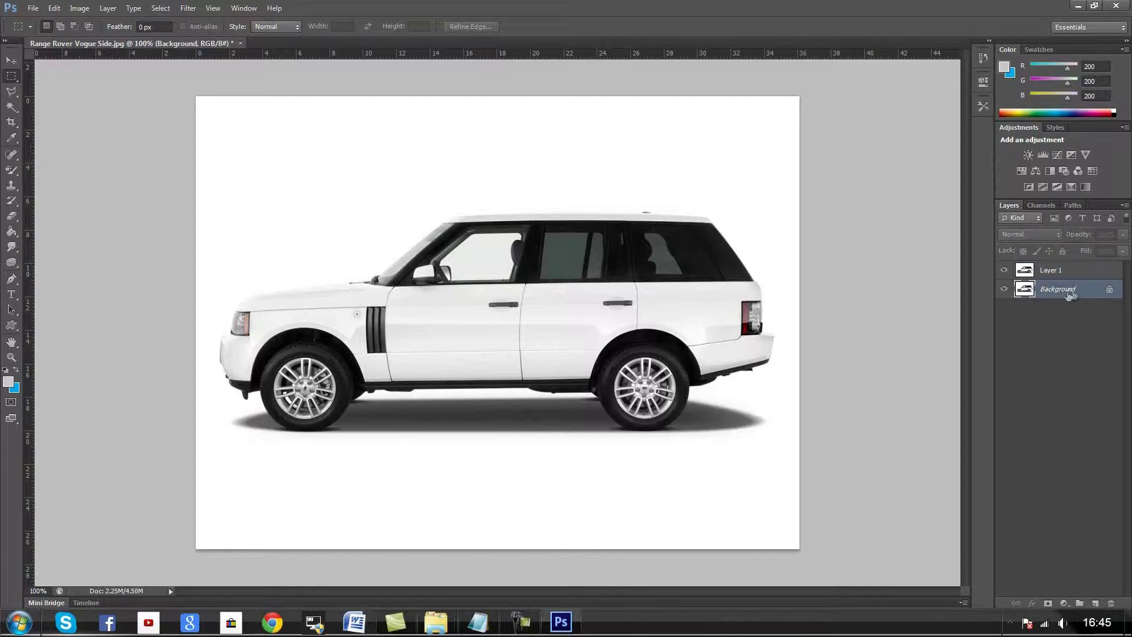
key(Delete)
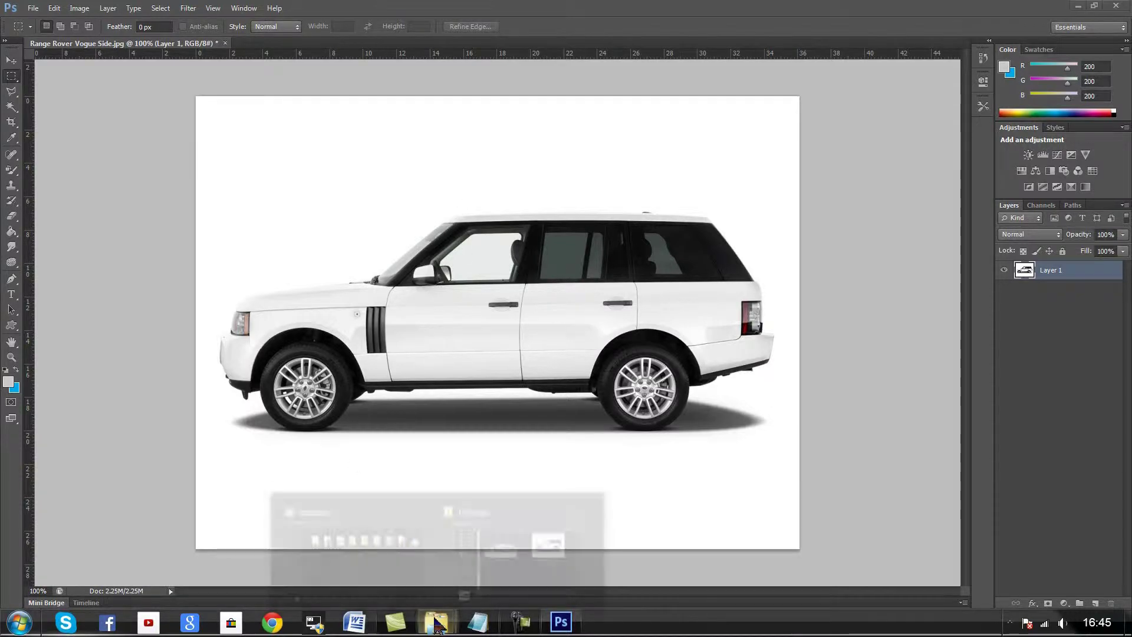
Open the Ferrari F40 Side image from the Pictures folder as a second document
click(519, 534)
click(493, 364)
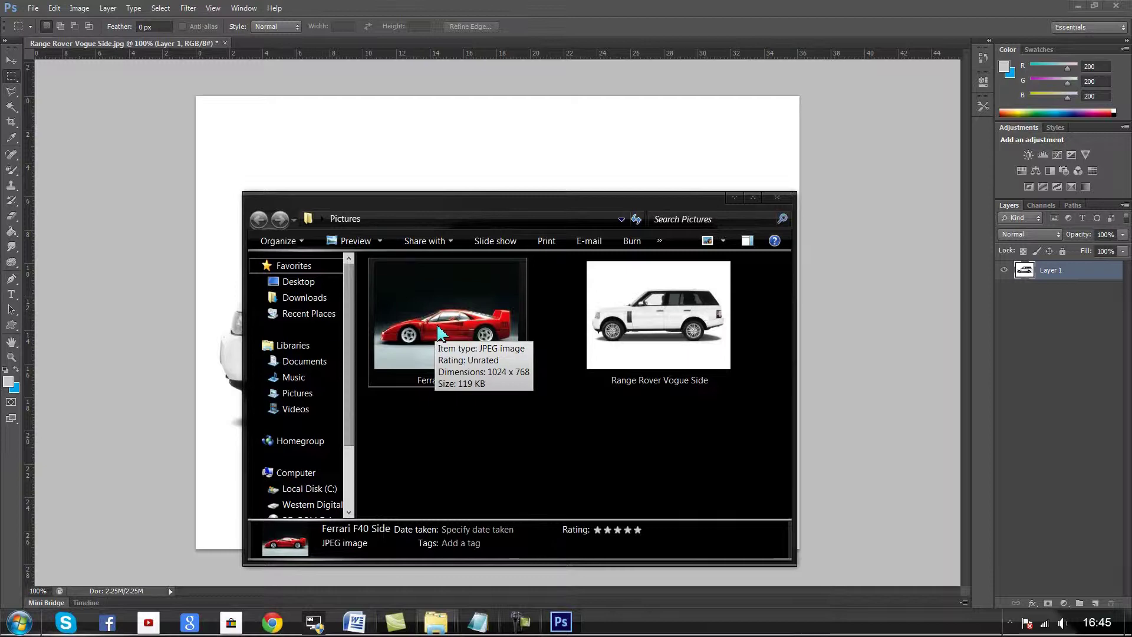
drag(436, 331, 266, 52)
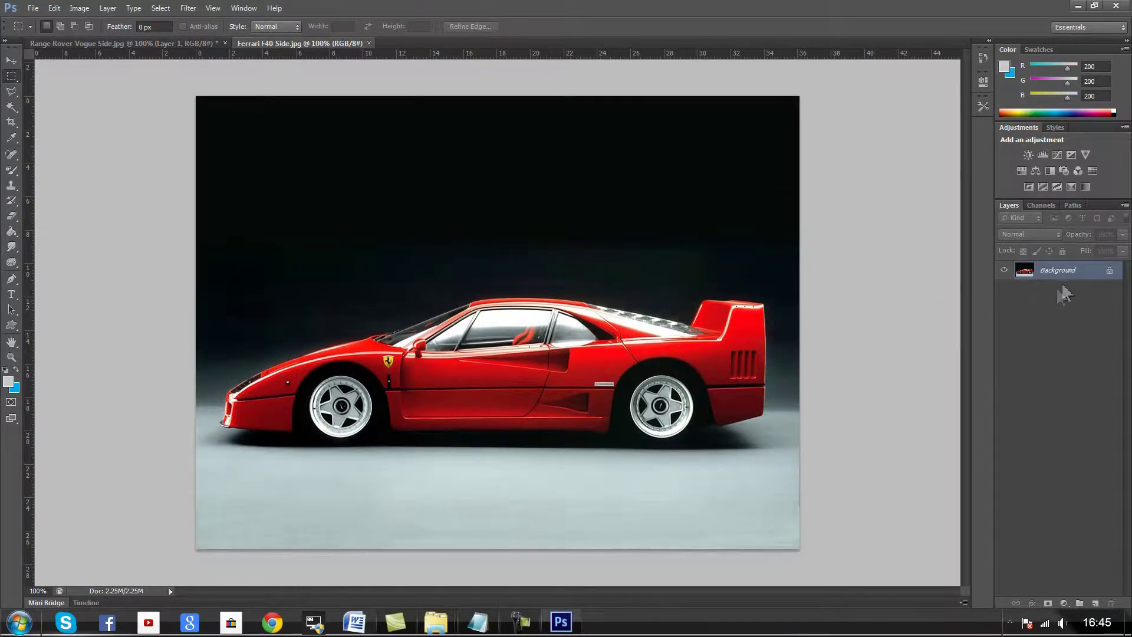
Copy the whole Ferrari image onto a new layer and delete its locked Background layer
click(1096, 606)
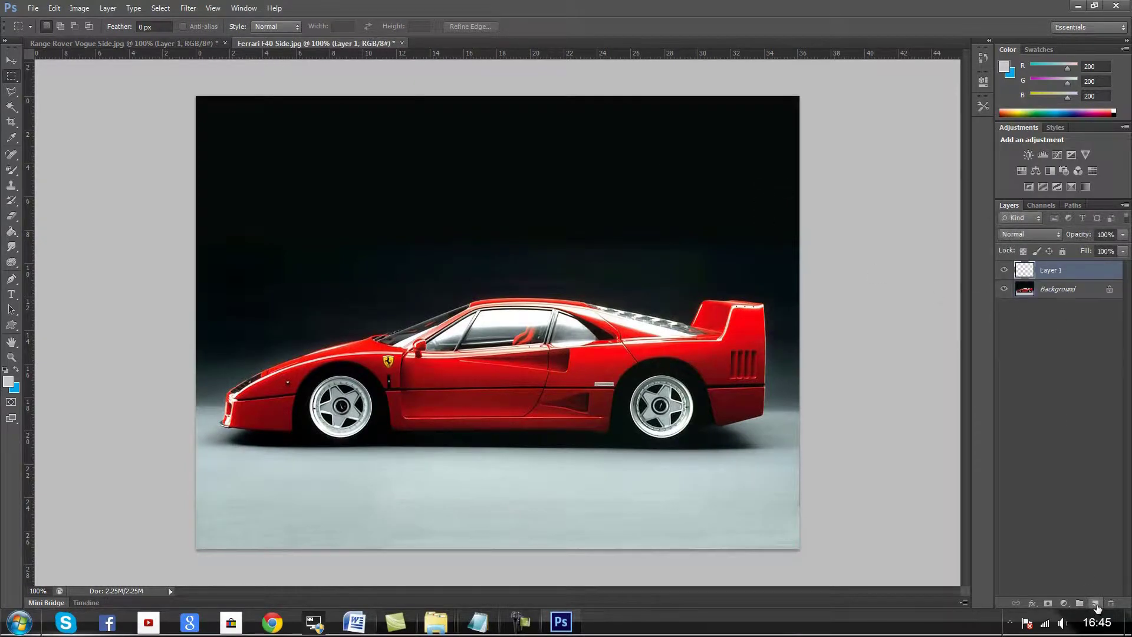
click(1057, 290)
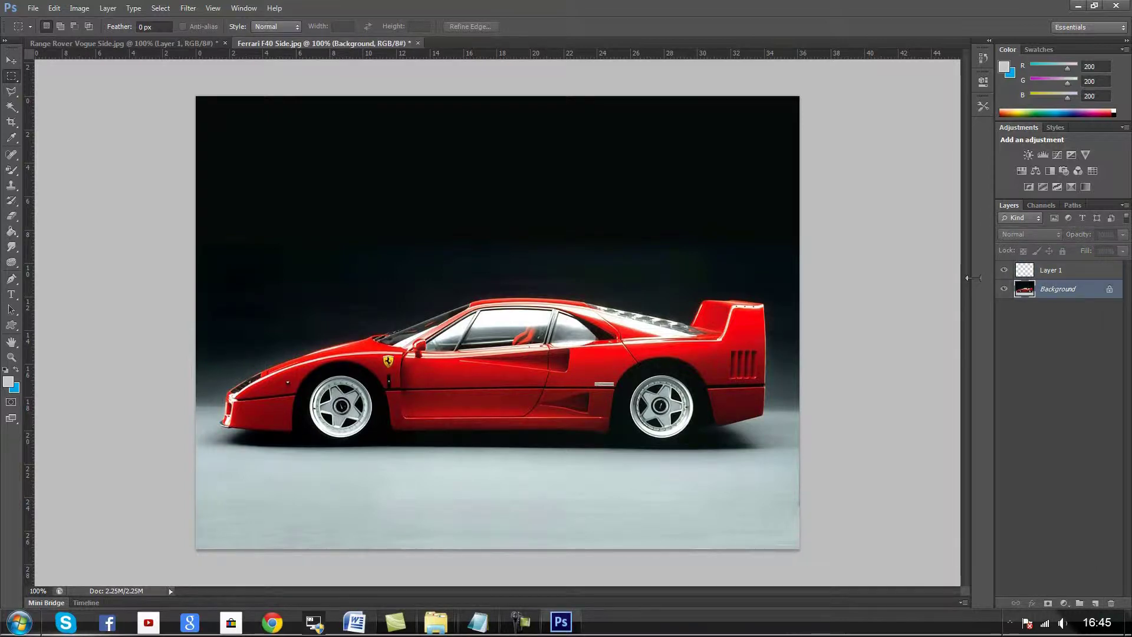
key(ctrl+a)
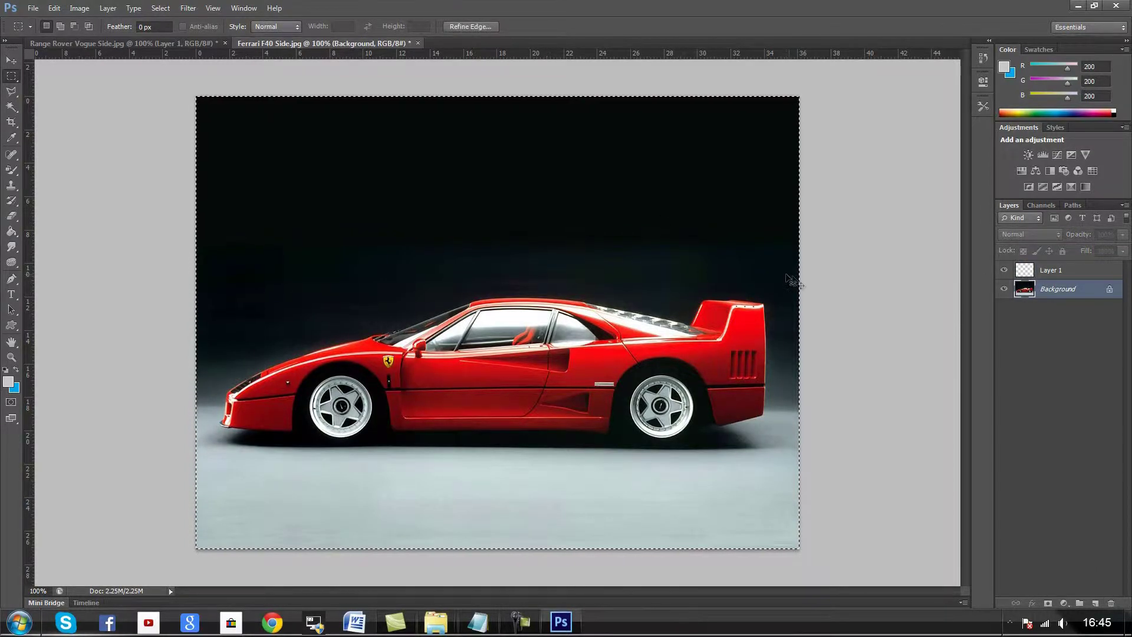
click(1067, 274)
key(ctrl+v)
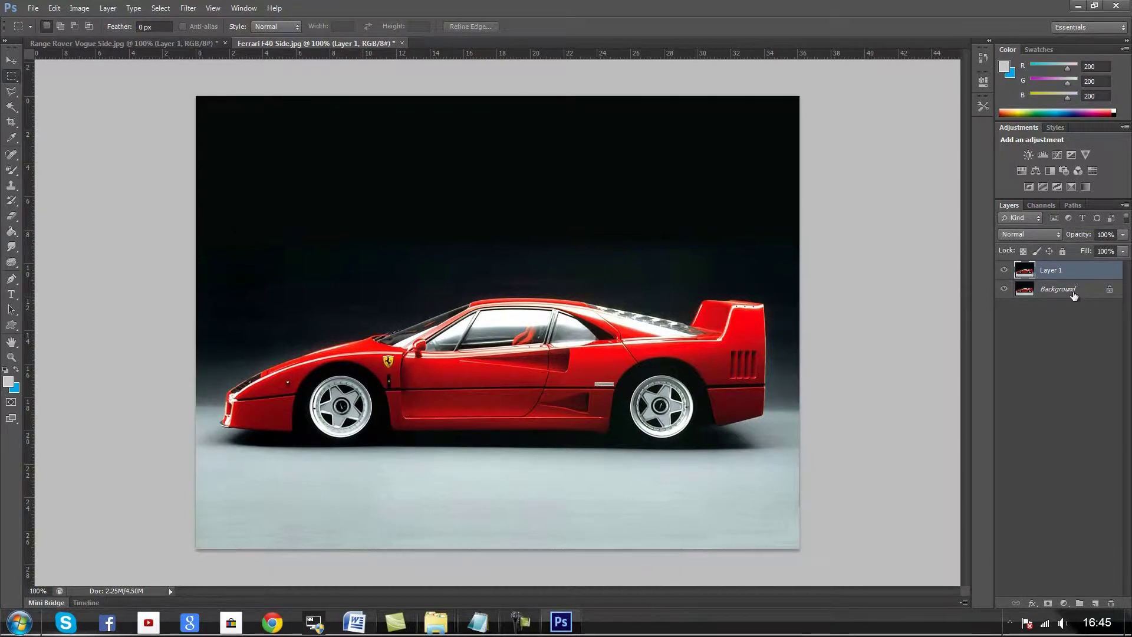
click(1075, 295)
key(Delete)
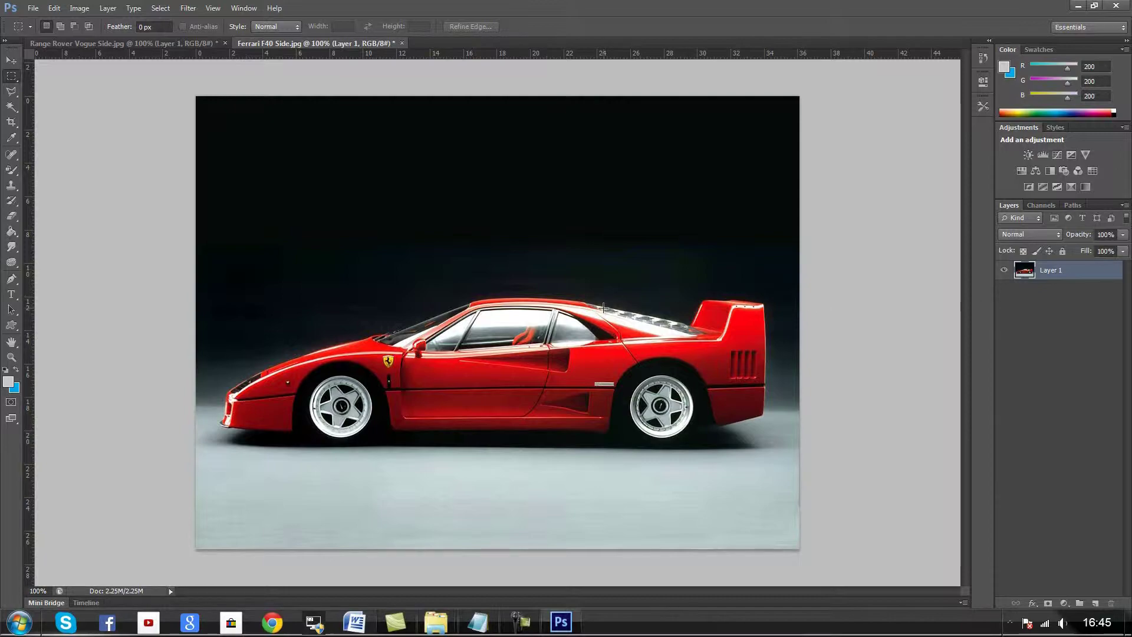
Select the Ferrari's front wheel rim by tracing its outer edge with the Polygonal Lasso tool
key(ctrl+plus)
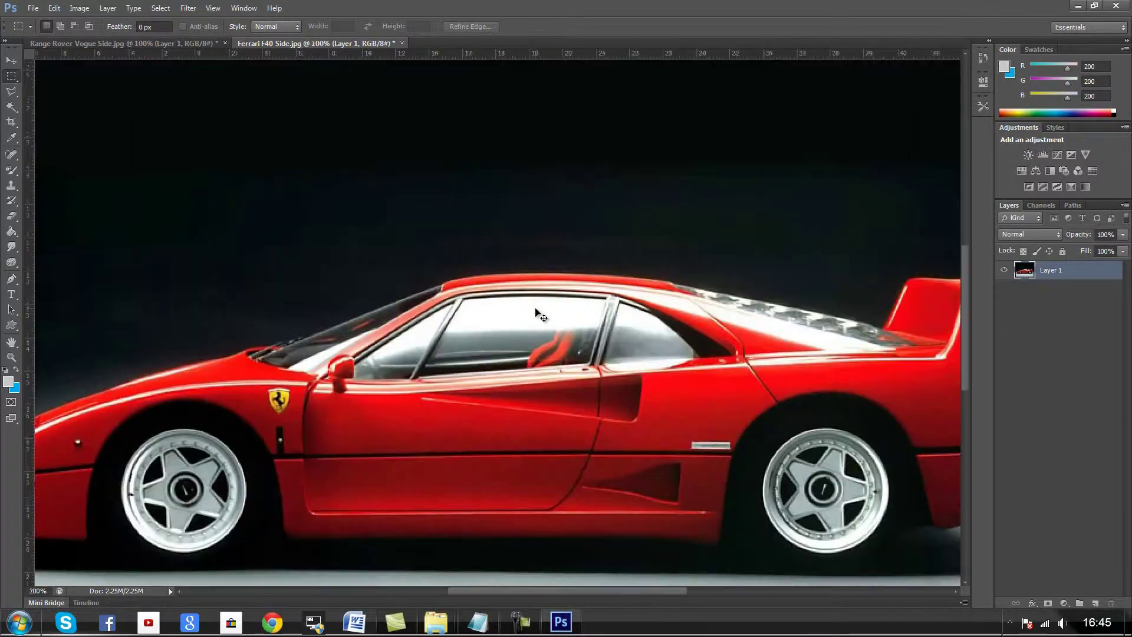
scroll(543, 410, down, 3)
drag(569, 590, 503, 590)
key(ctrl+plus)
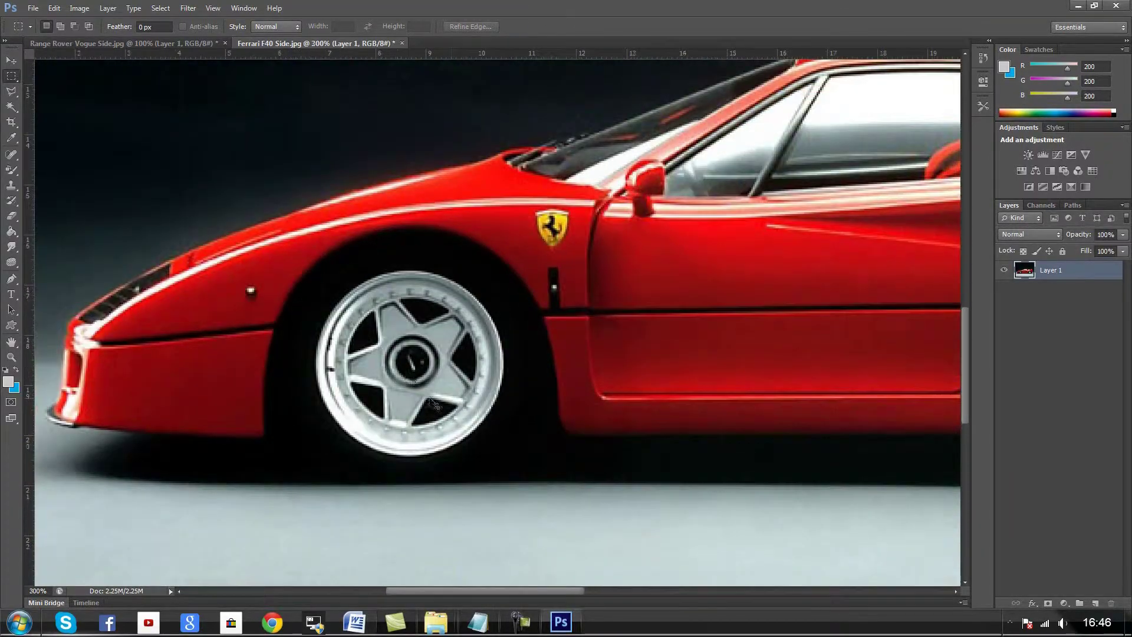
scroll(510, 478, down, 1)
key(ctrl+plus)
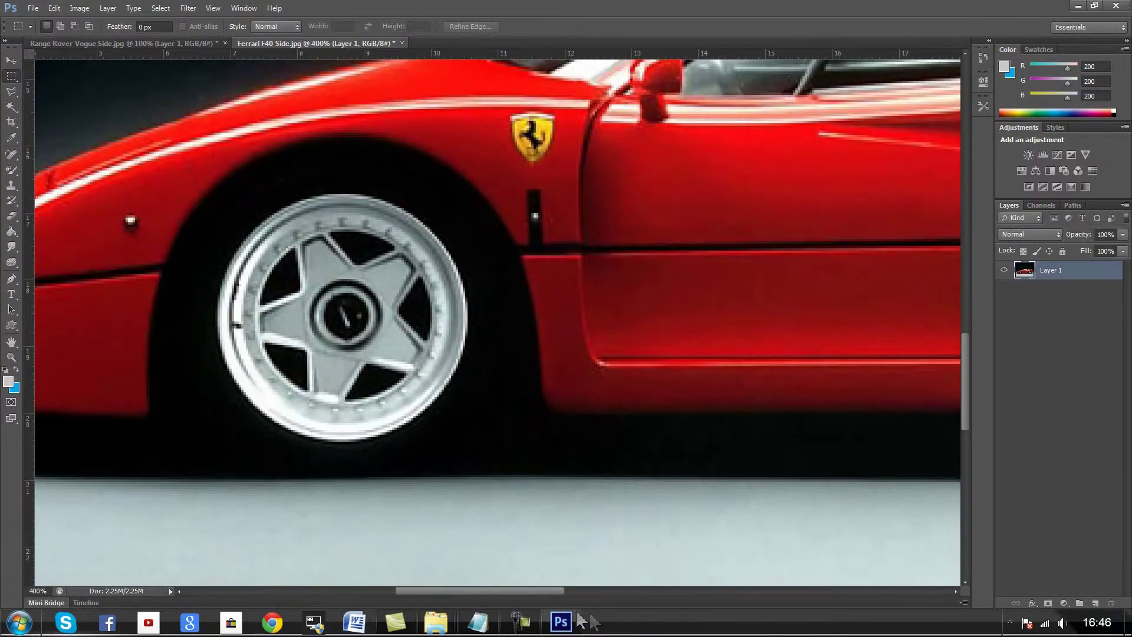
drag(546, 594, 527, 592)
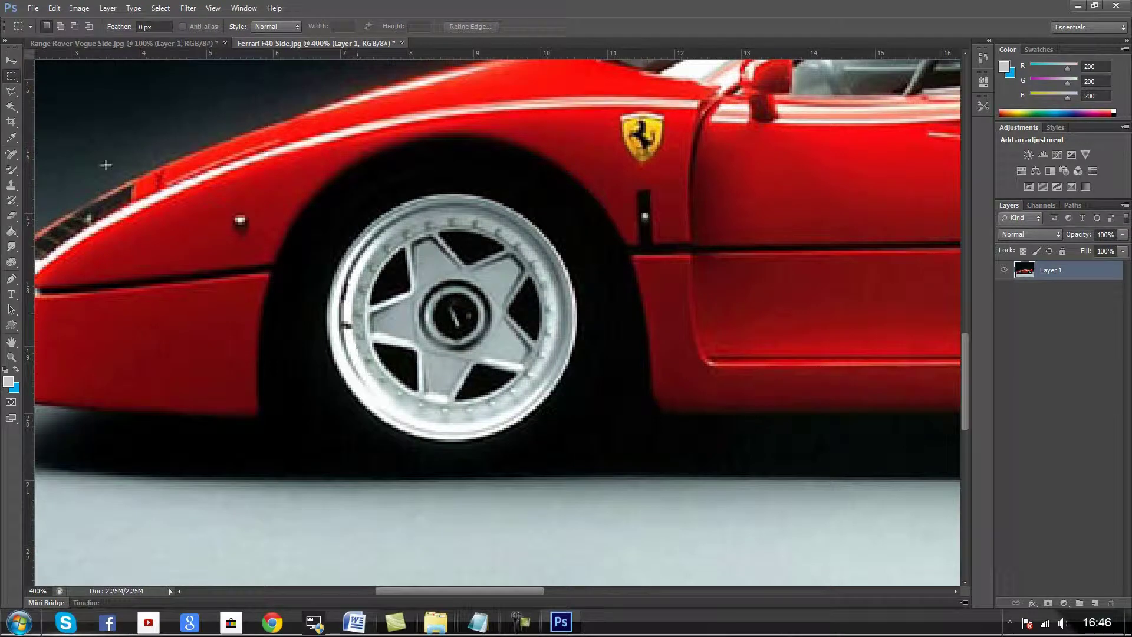
click(12, 92)
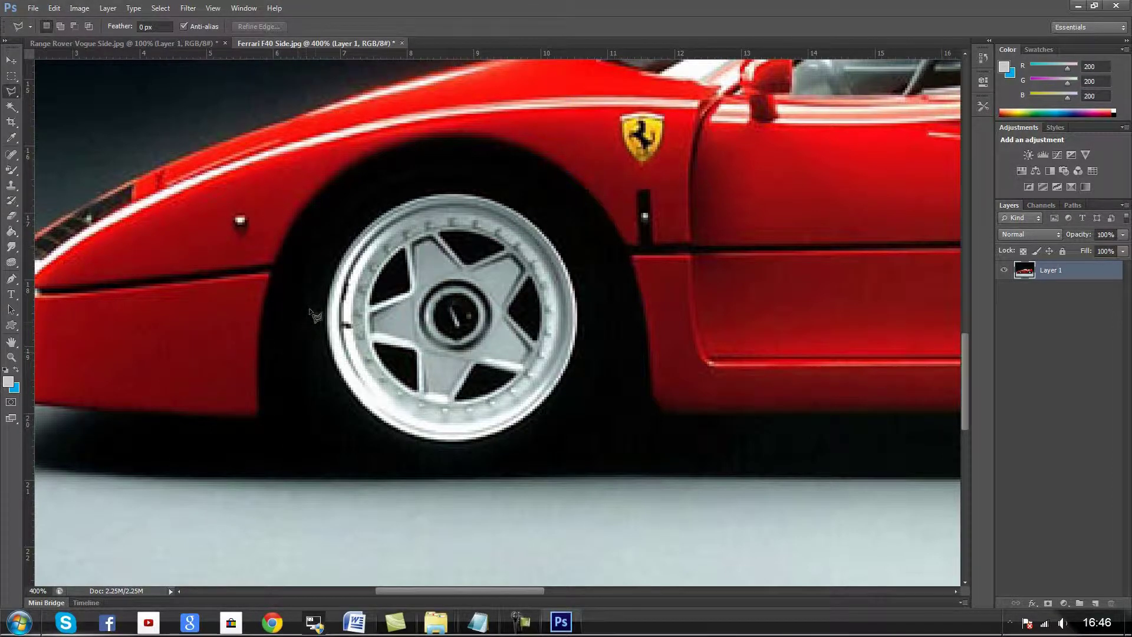
click(341, 256)
click(328, 313)
click(337, 373)
click(384, 425)
click(412, 439)
click(475, 444)
click(533, 416)
click(583, 349)
click(584, 308)
click(565, 254)
click(546, 229)
click(518, 208)
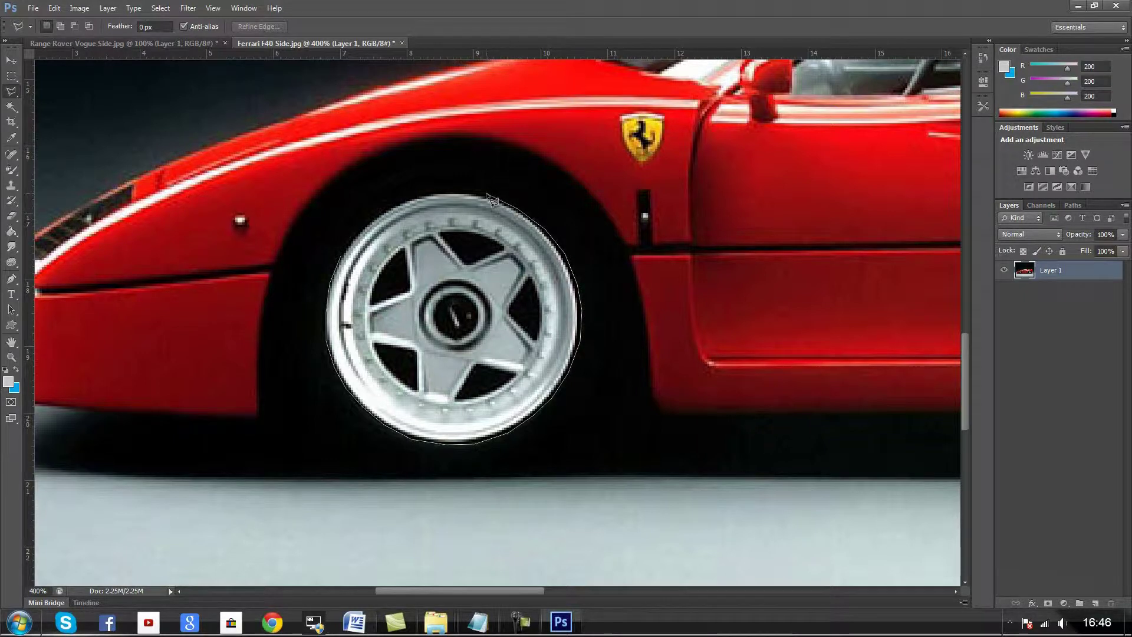
click(497, 201)
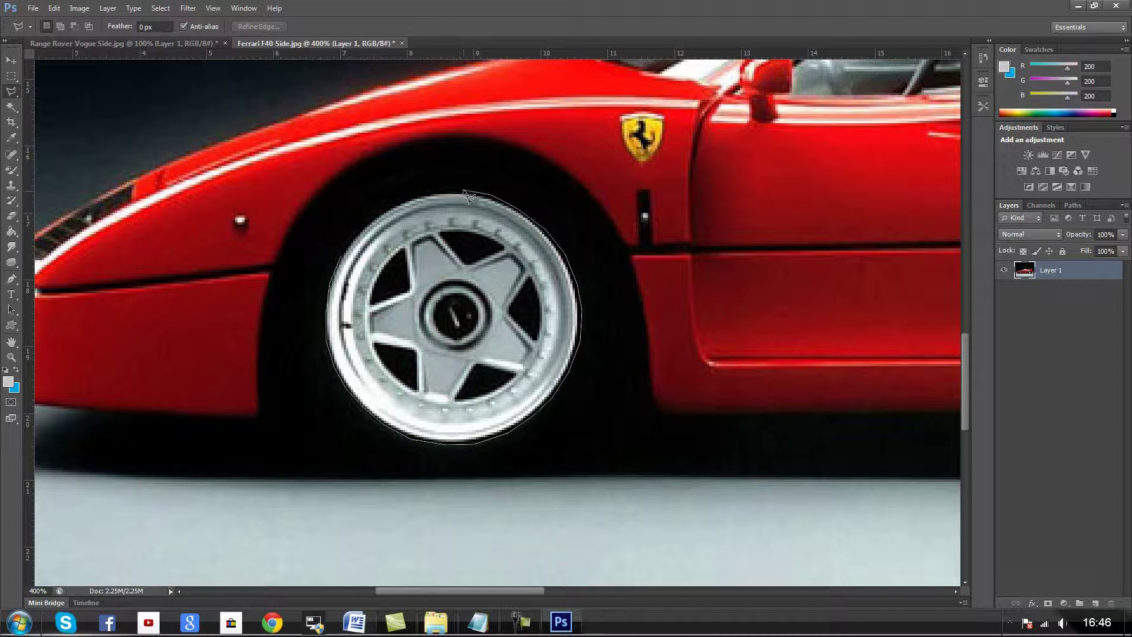
click(429, 190)
click(348, 264)
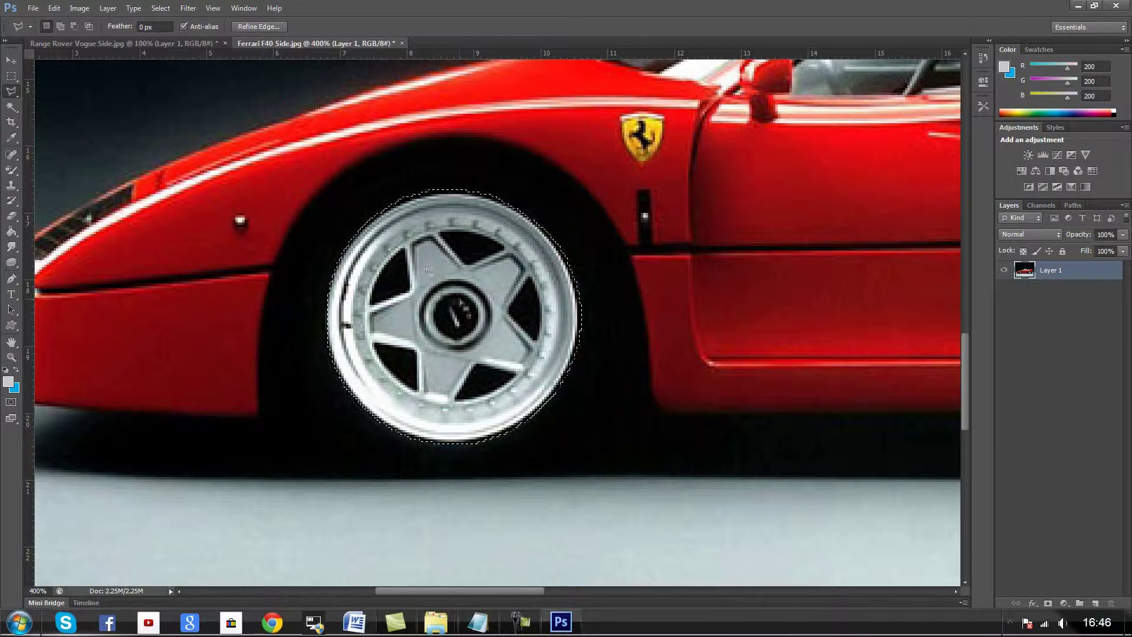
Paste the copied Ferrari rim as a new layer near the front wheel in the Range Rover document
click(174, 45)
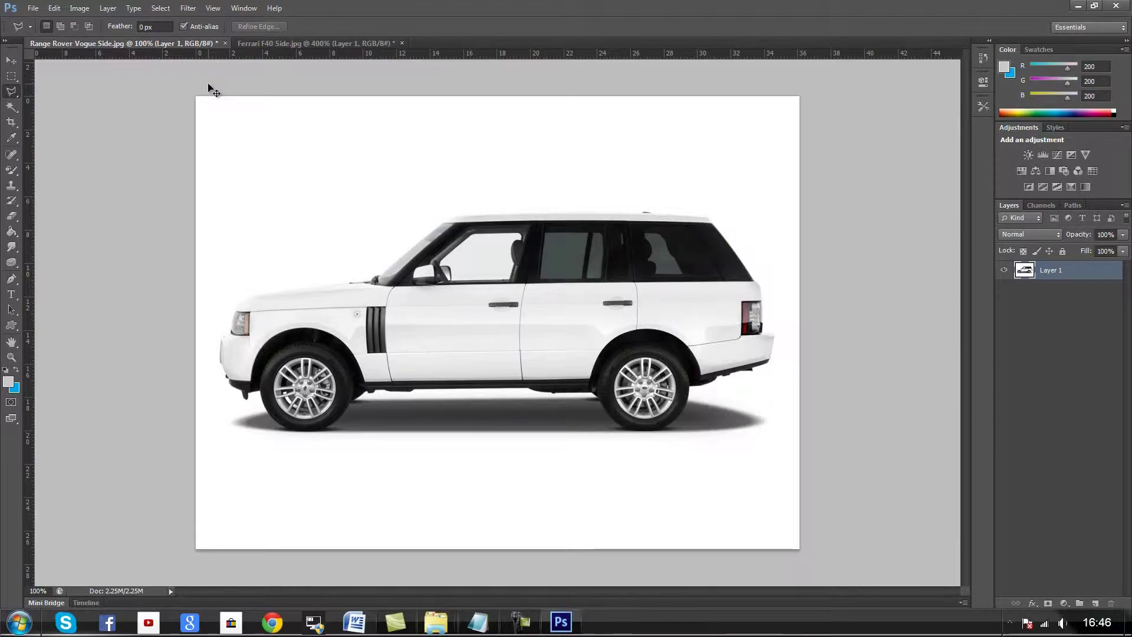
key(ctrl+plus)
drag(569, 591, 474, 592)
scroll(475, 369, down, 3)
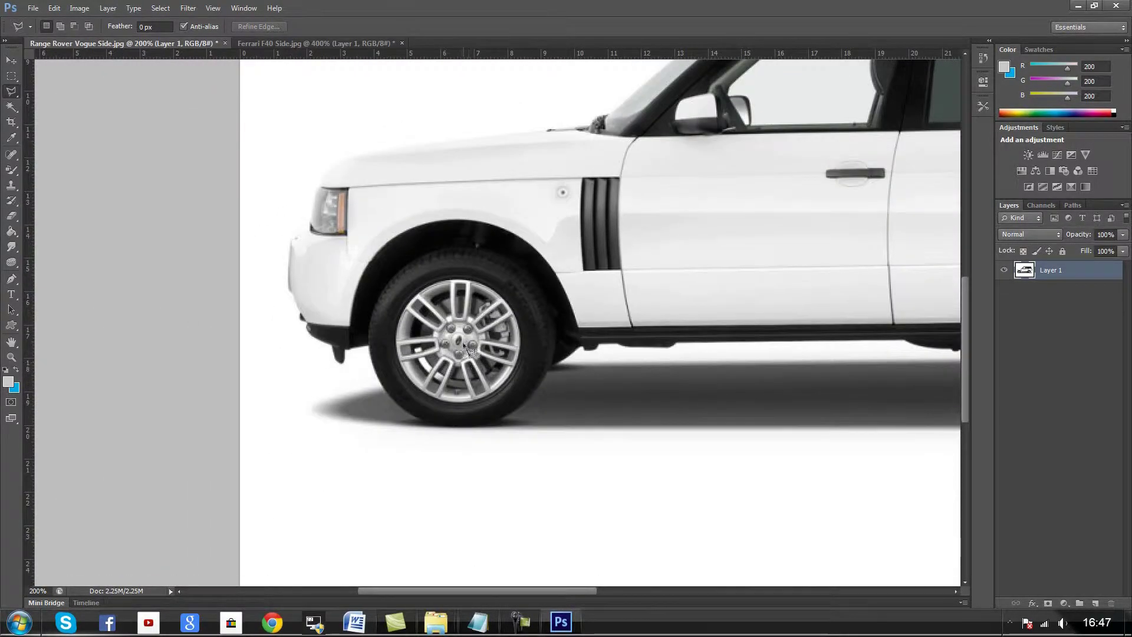
key(ctrl+plus)
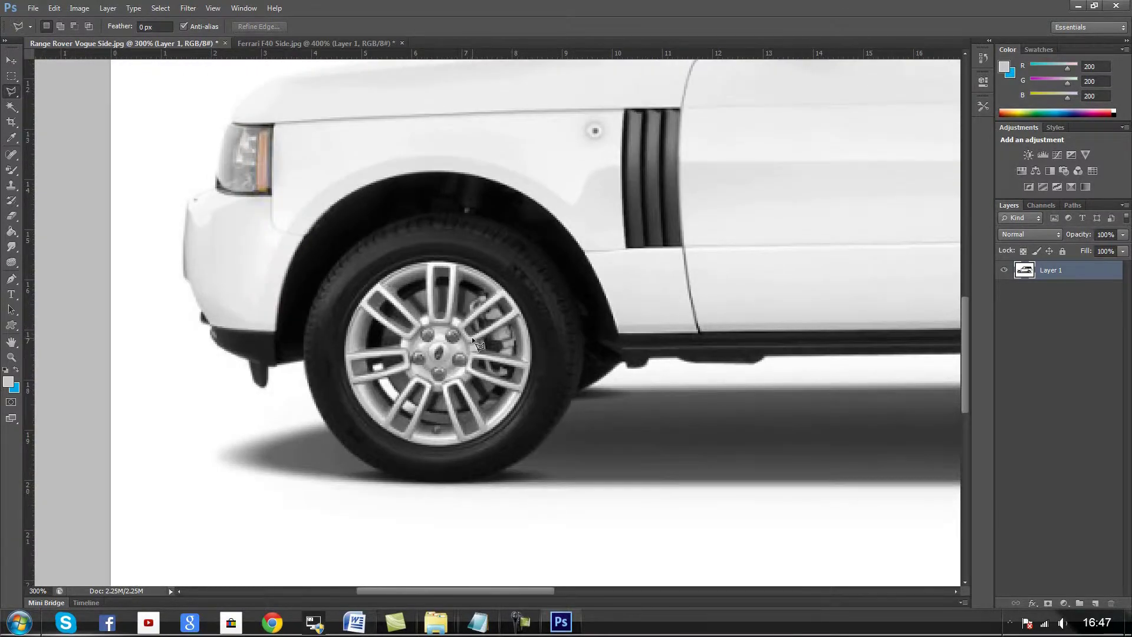
key(ctrl+v)
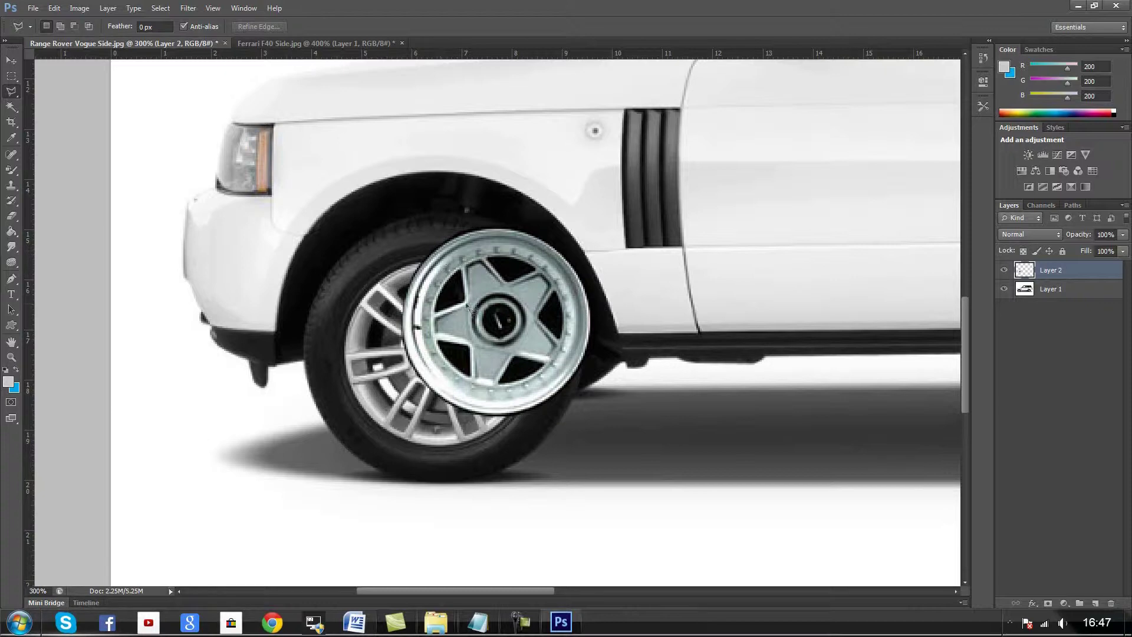
Move the pasted Ferrari rim so that it covers the Range Rover's original front wheel rim
click(10, 61)
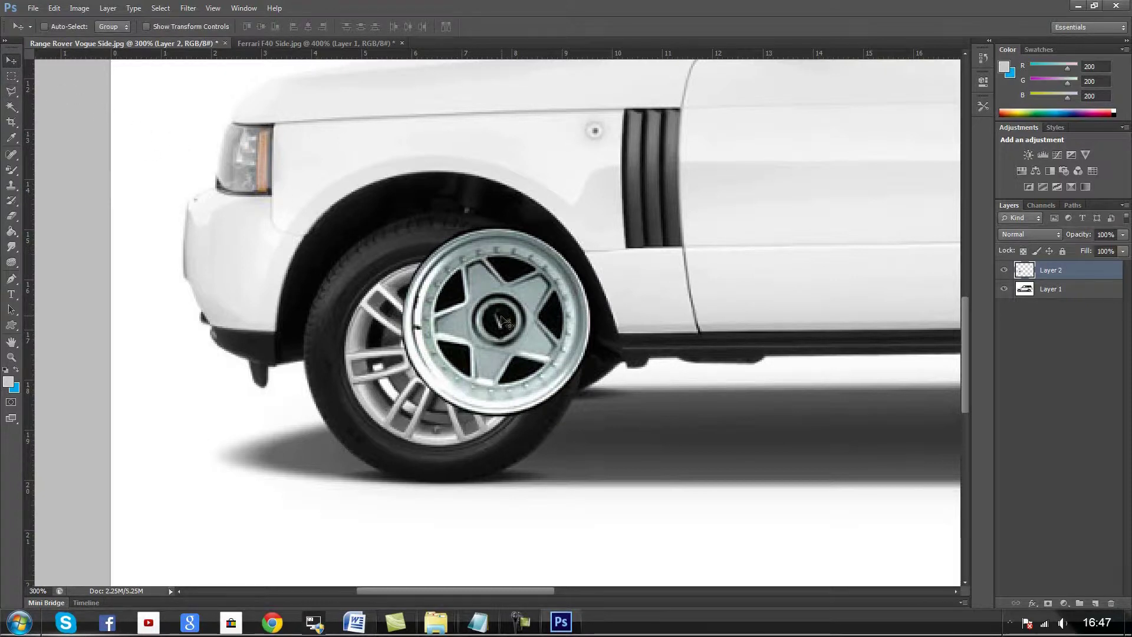
drag(508, 323, 444, 354)
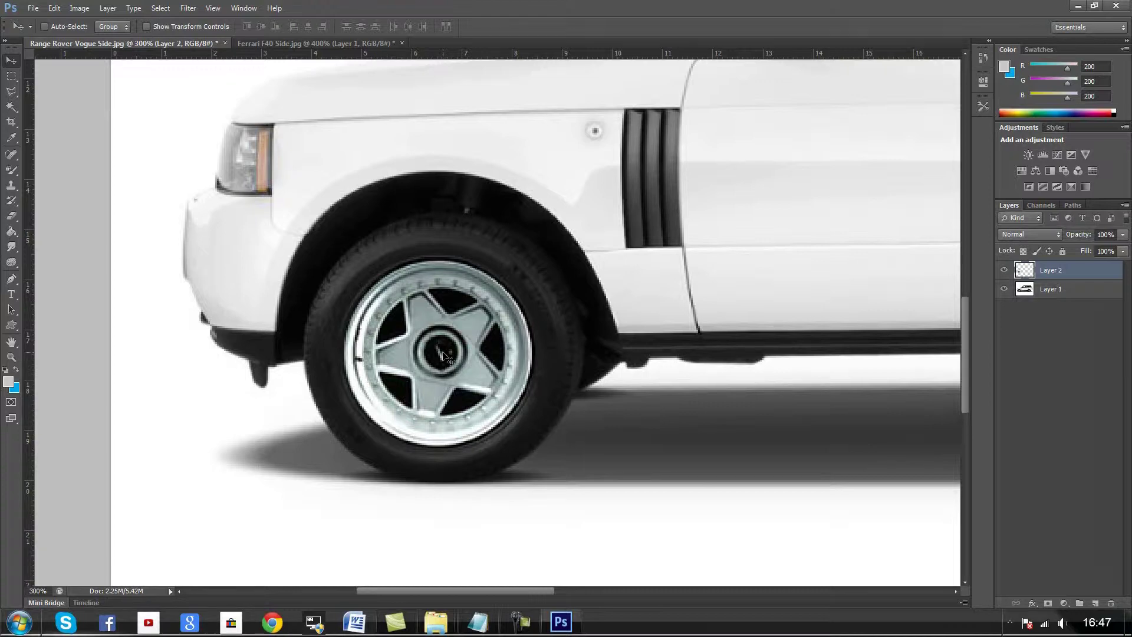
key(ctrl+minus)
key(ctrl+minus)
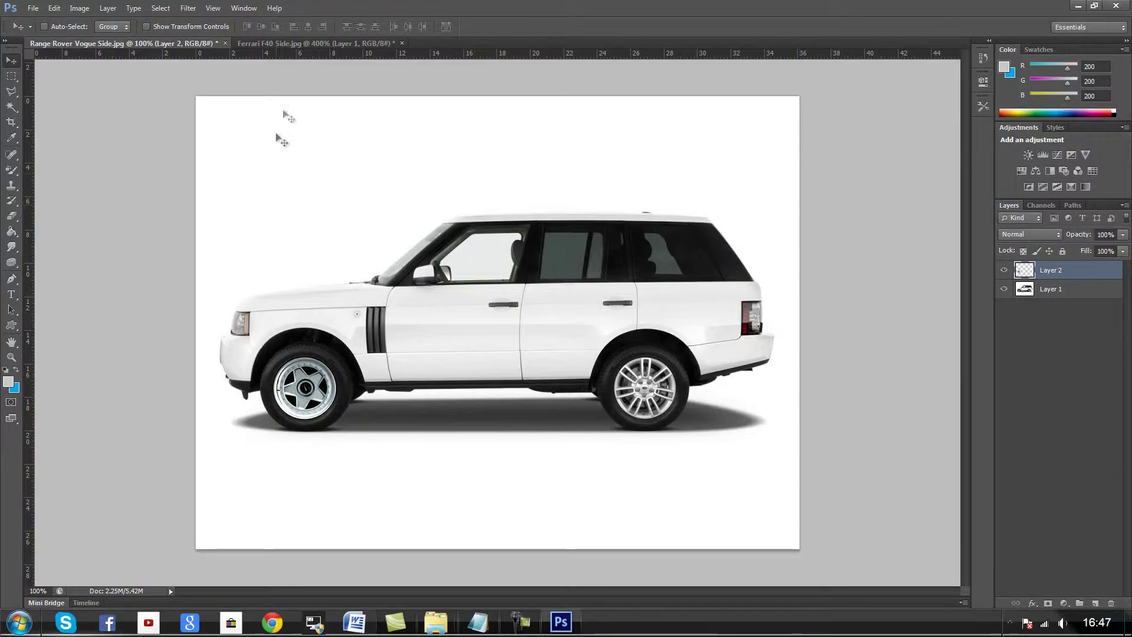
Select the Ferrari's rear wheel rim by tracing its outer edge with the Polygonal Lasso tool
click(290, 44)
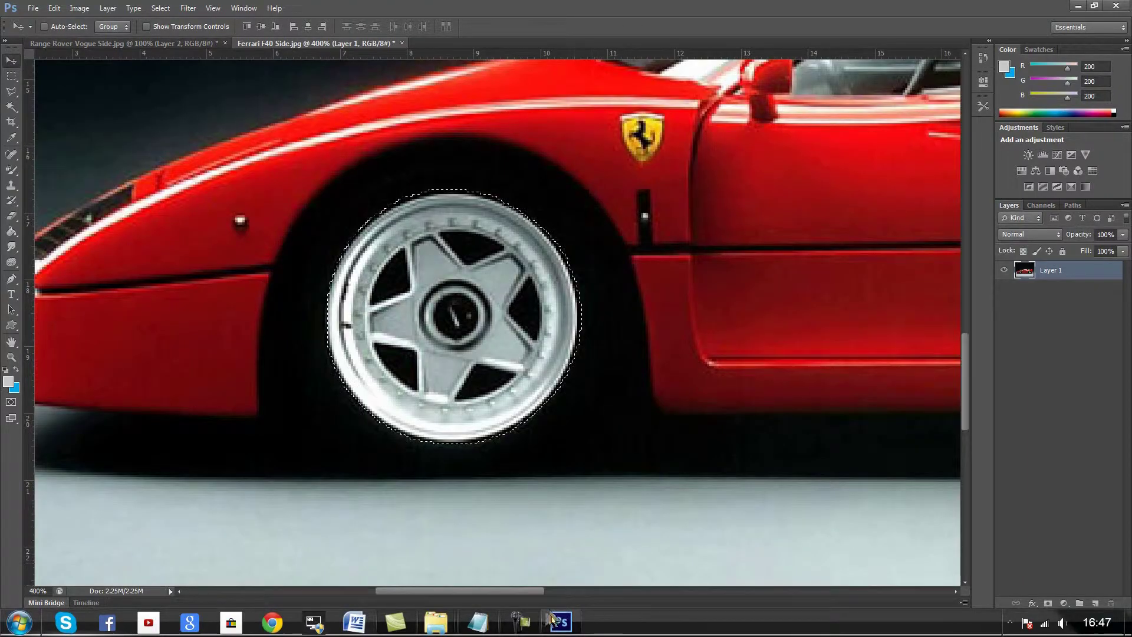
drag(519, 591, 754, 611)
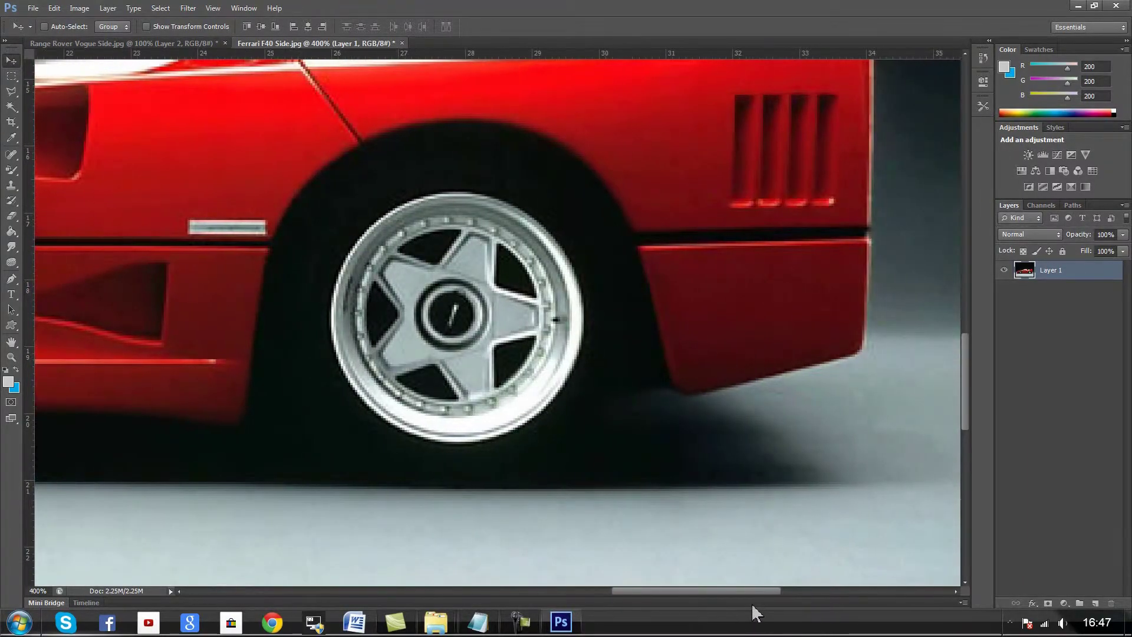
click(11, 92)
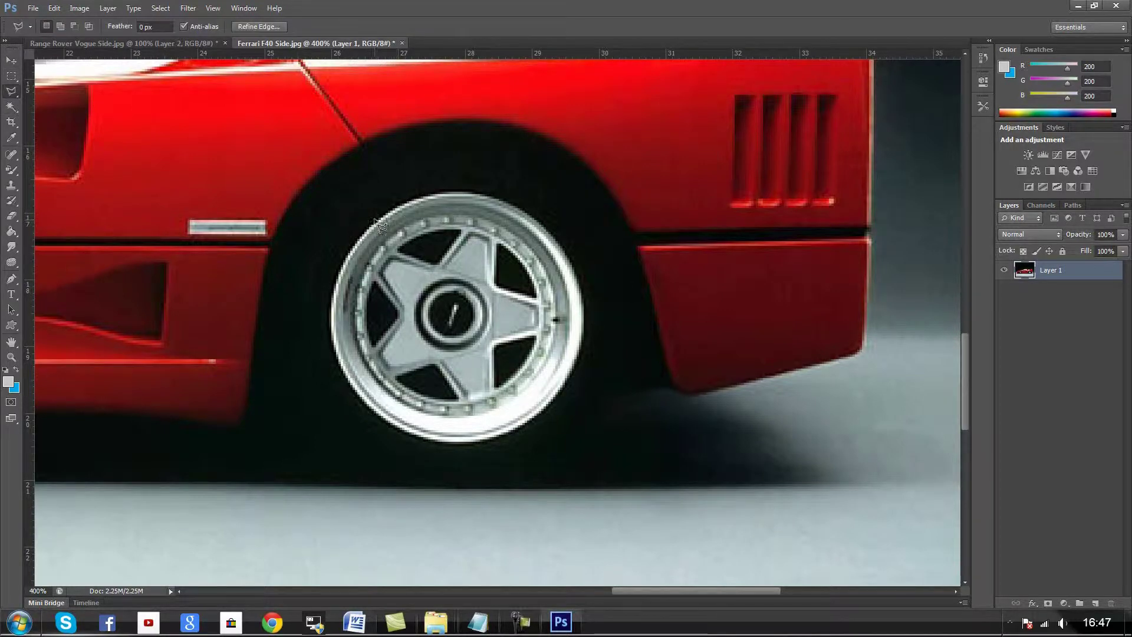
click(355, 238)
click(339, 265)
click(328, 304)
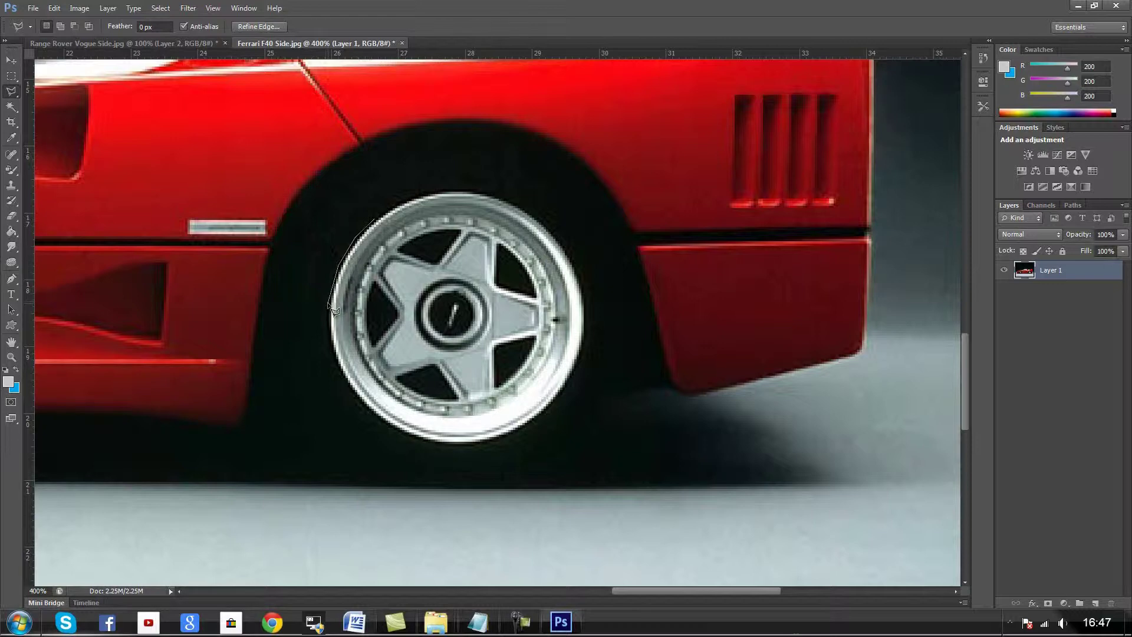
click(344, 380)
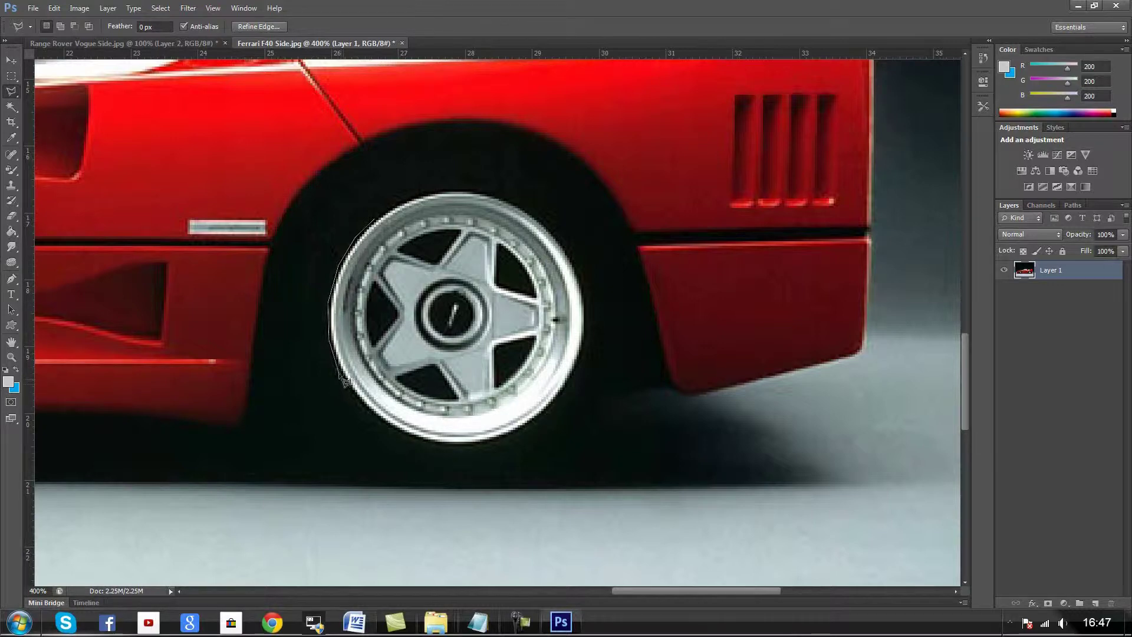
click(388, 427)
click(426, 447)
click(451, 451)
click(504, 440)
click(567, 395)
click(582, 364)
click(589, 331)
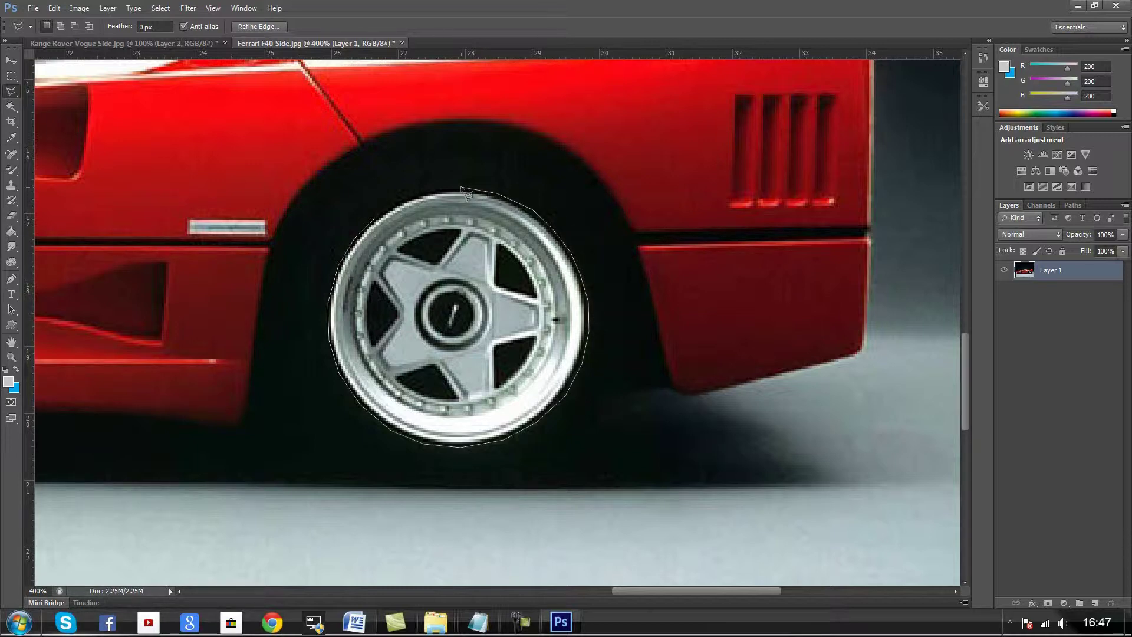
click(381, 218)
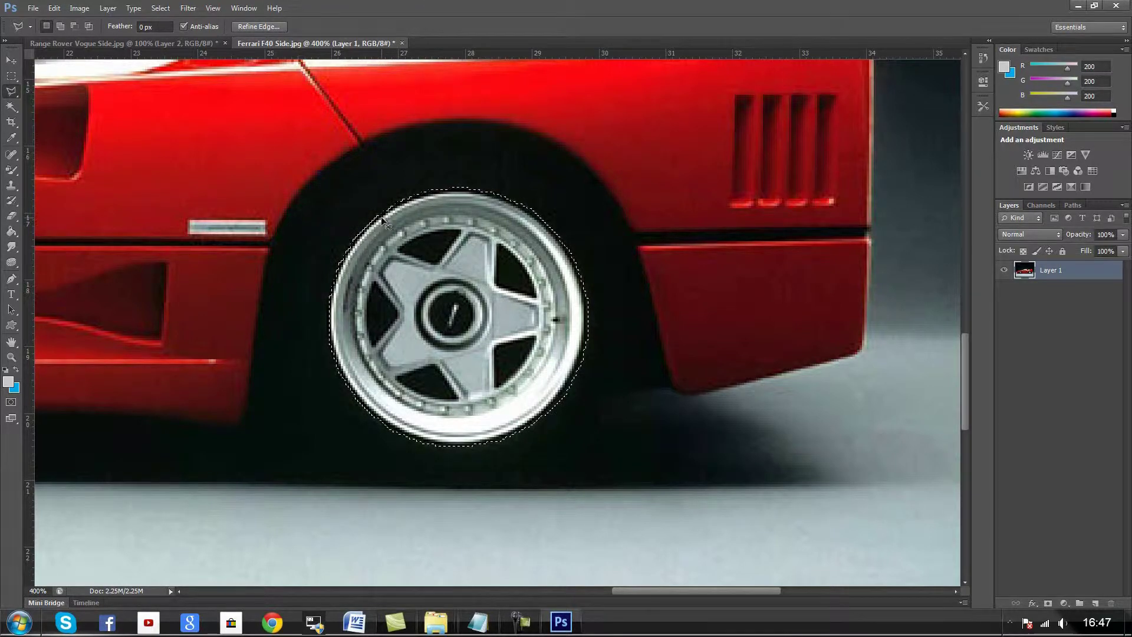
Paste the copied Ferrari rear rim as a new layer near the rear wheel in the Range Rover document
click(158, 45)
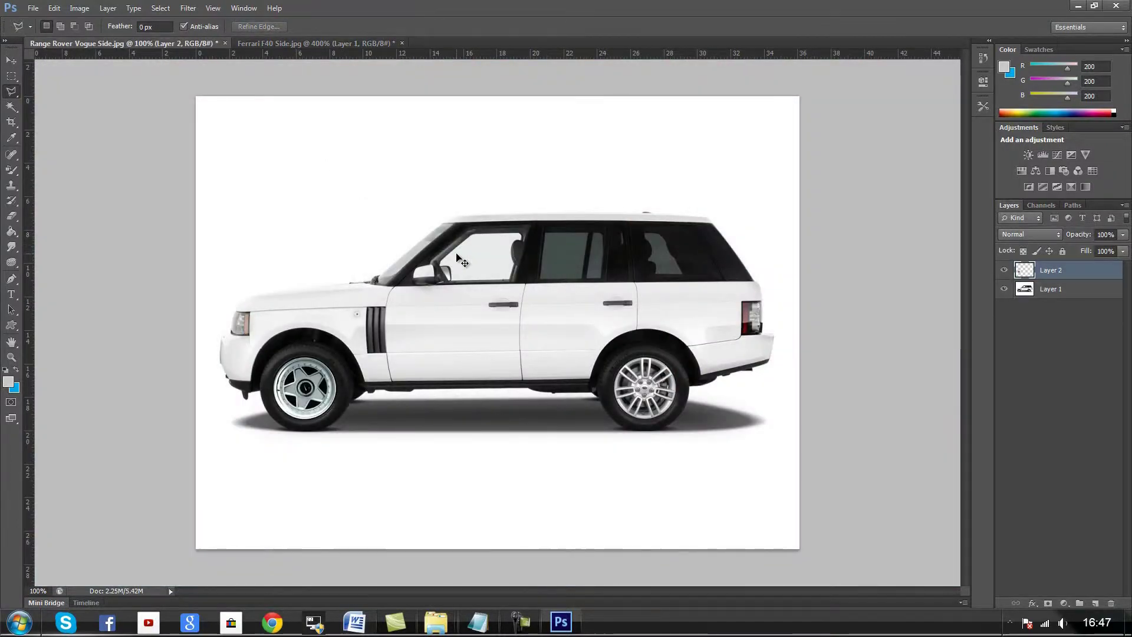
key(ctrl+plus)
scroll(534, 509, down, 3)
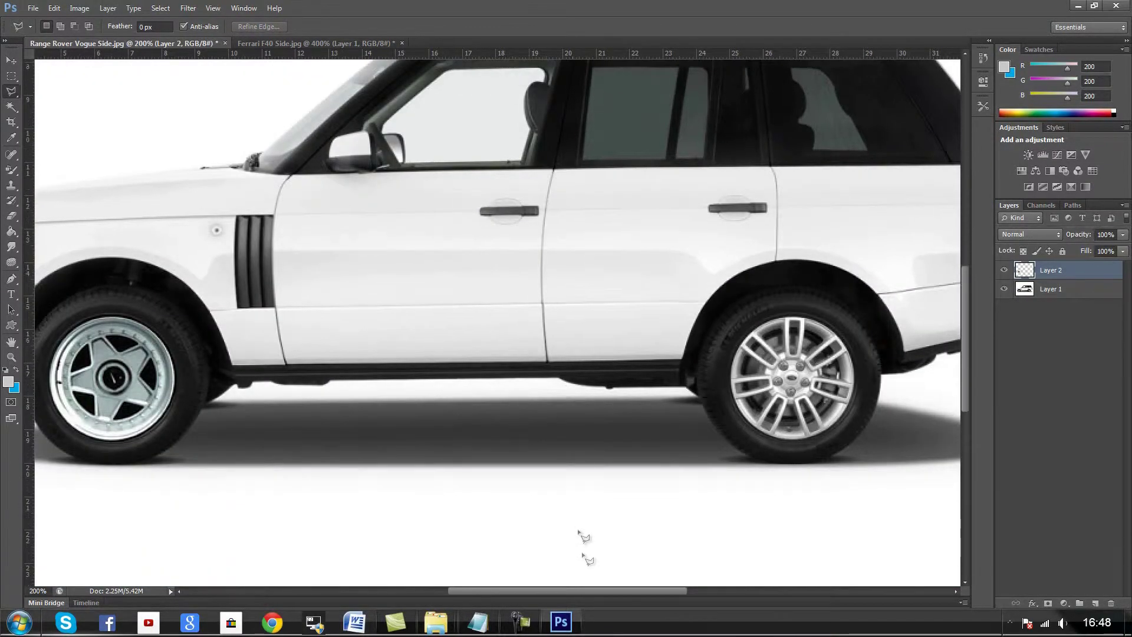
drag(588, 591, 657, 597)
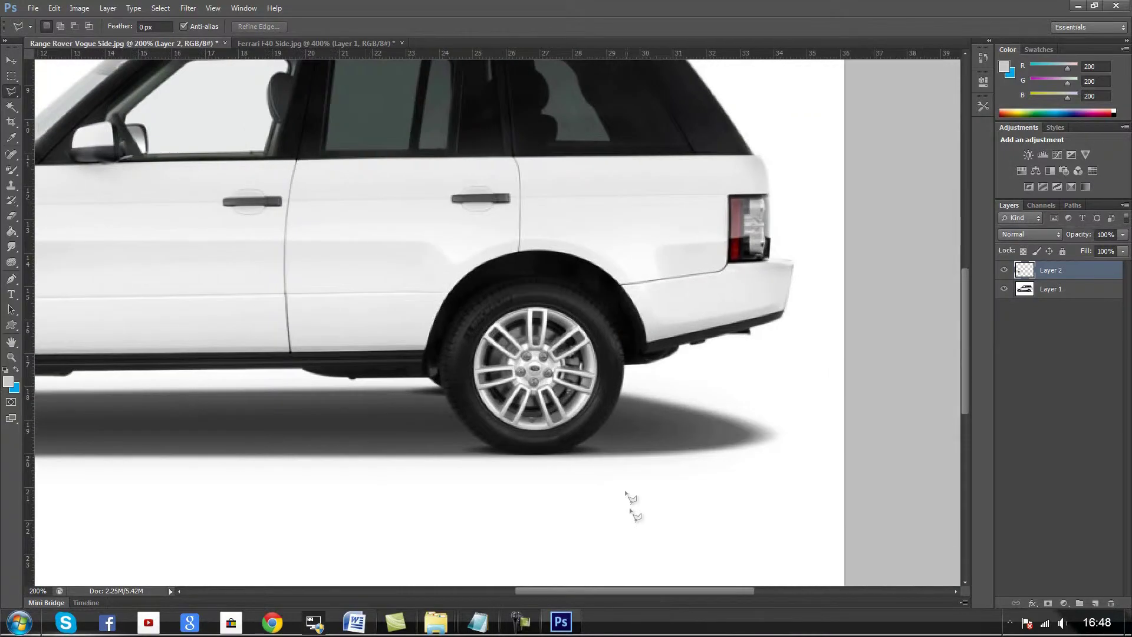
key(ctrl+plus)
scroll(604, 447, down, 3)
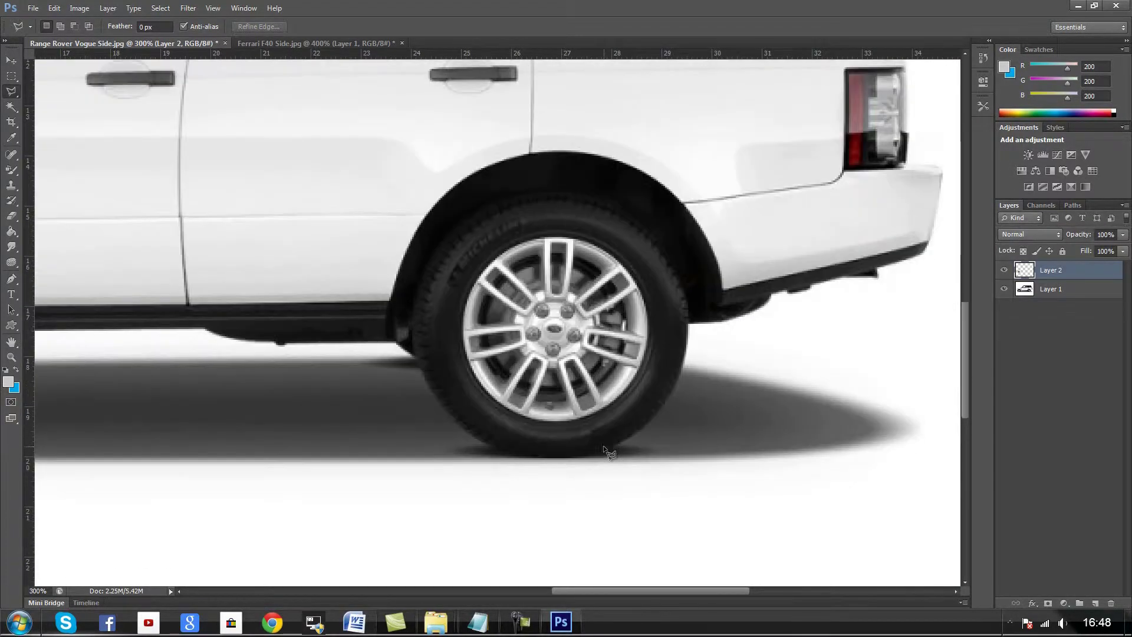
key(ctrl+v)
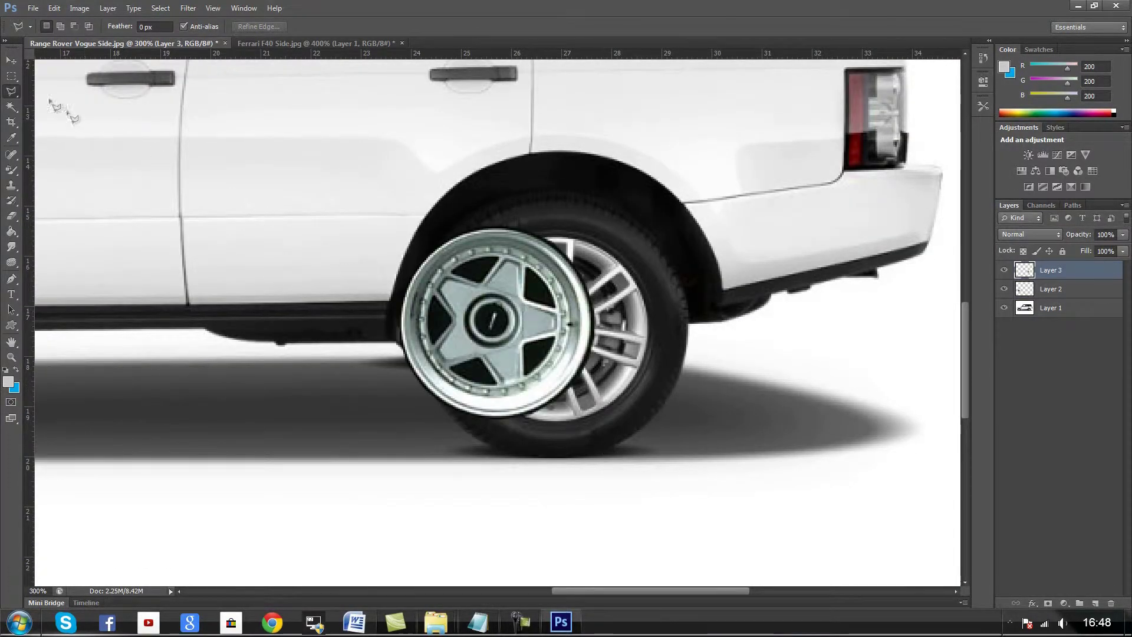
Move the pasted rear rim over the Range Rover's original rear rim and toggle its layer's visibility to check it
click(11, 60)
drag(483, 323, 543, 332)
key(ctrl+minus)
key(ctrl+minus)
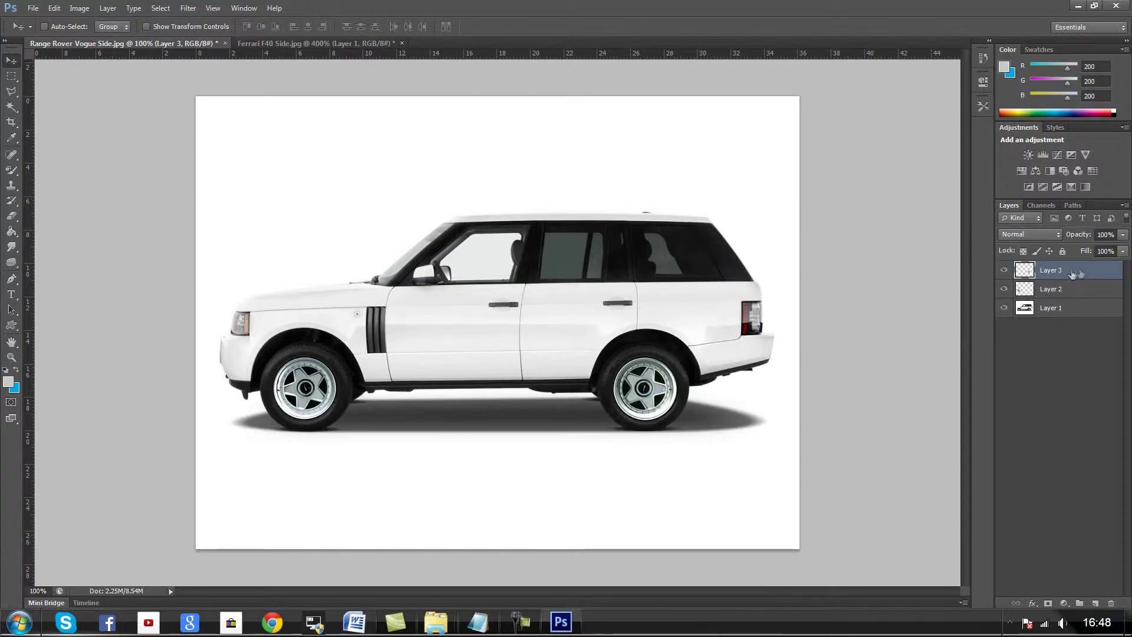
click(1005, 270)
click(1005, 270)
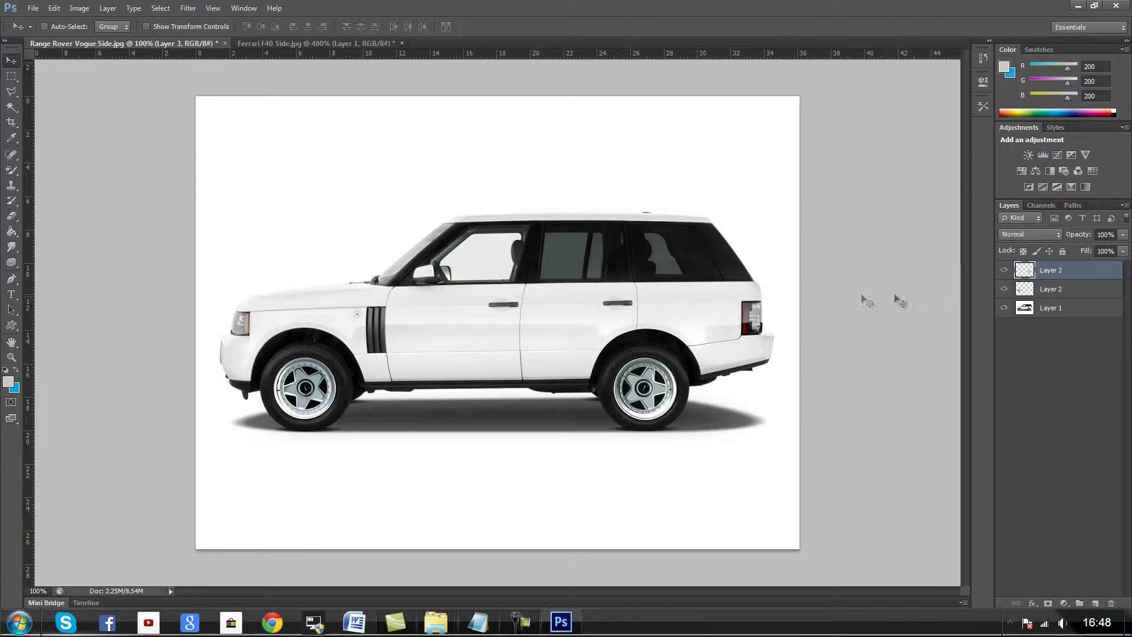
Try to enlarge the rear rim with Free Transform so it fills most of the tyre, and undo the scaling
key(ctrl+t)
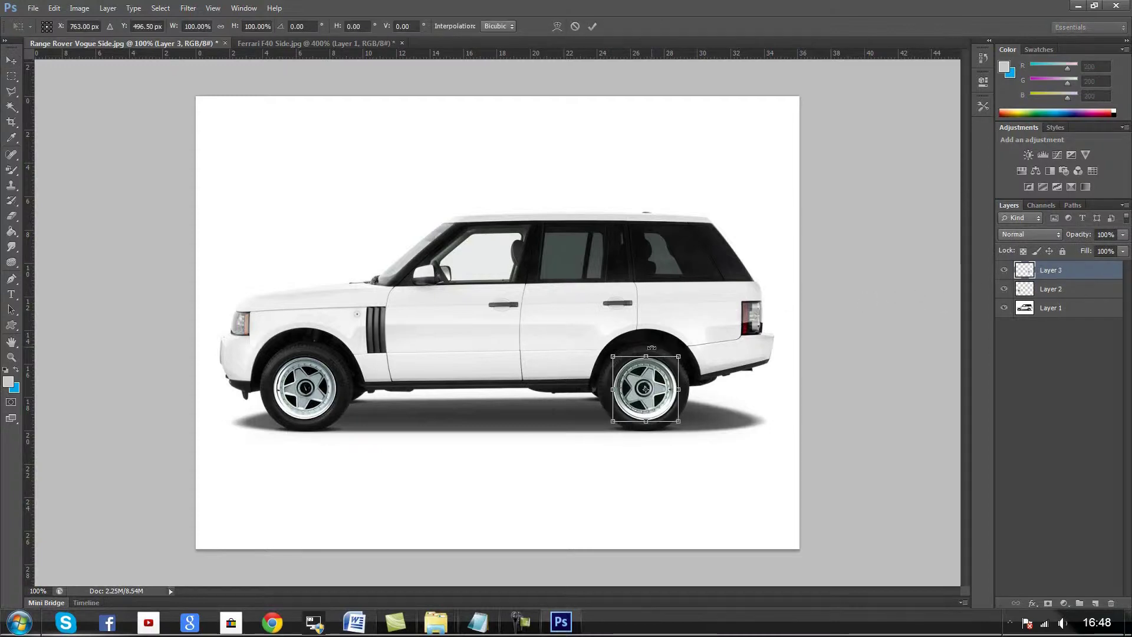
key(ctrl+plus)
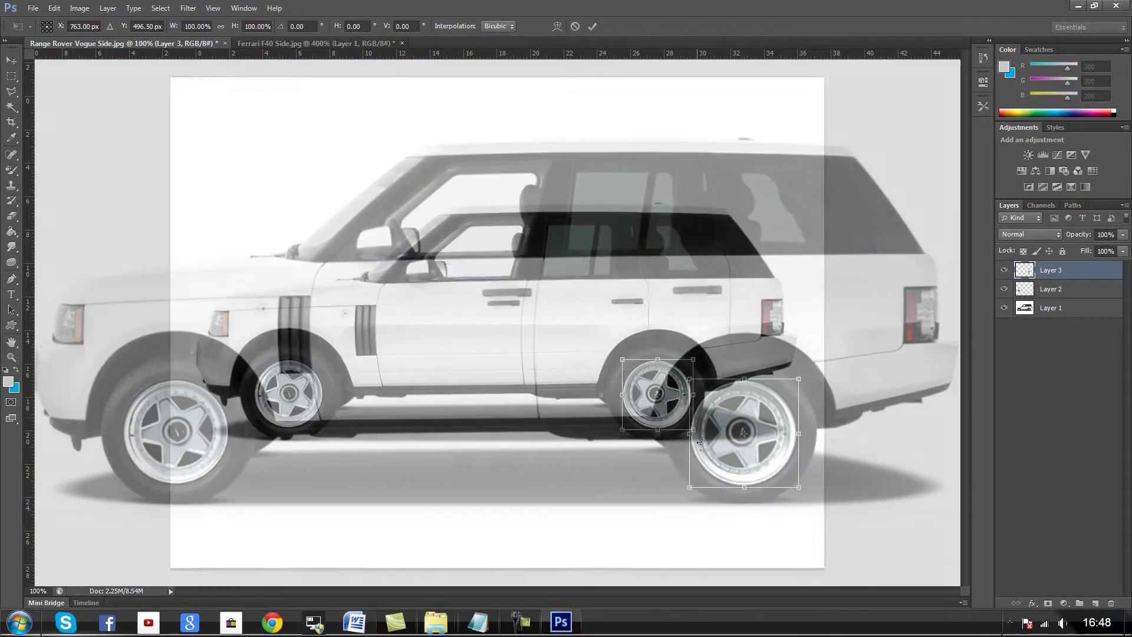
drag(549, 585, 630, 591)
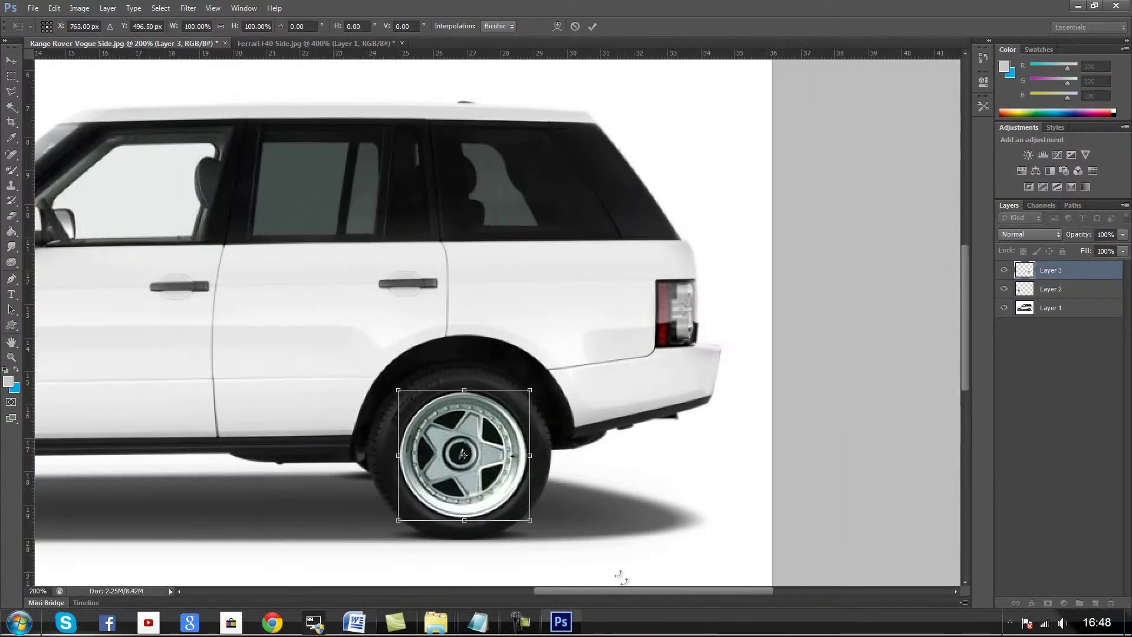
scroll(549, 406, down, 3)
scroll(550, 405, down, 2)
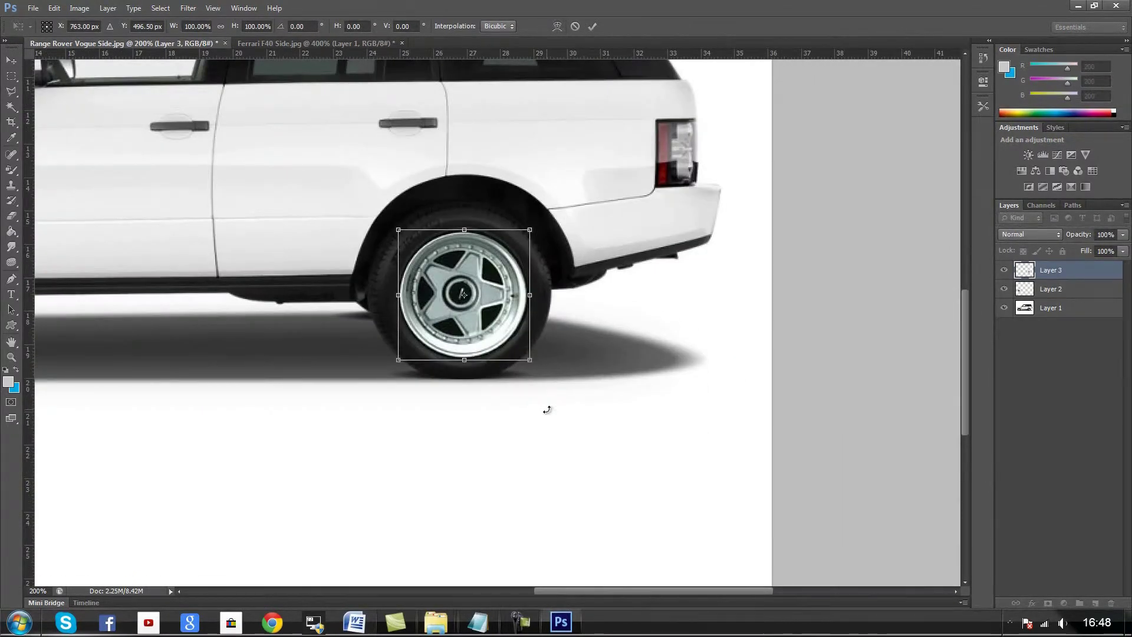
key(ctrl+plus)
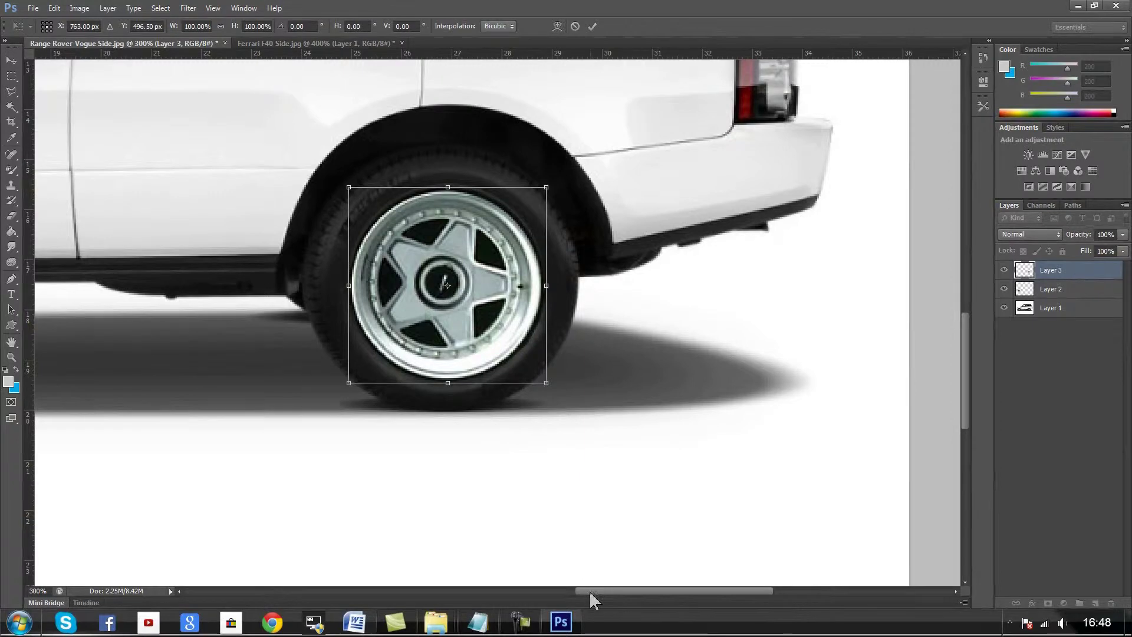
drag(593, 592, 578, 592)
scroll(601, 354, up, 1)
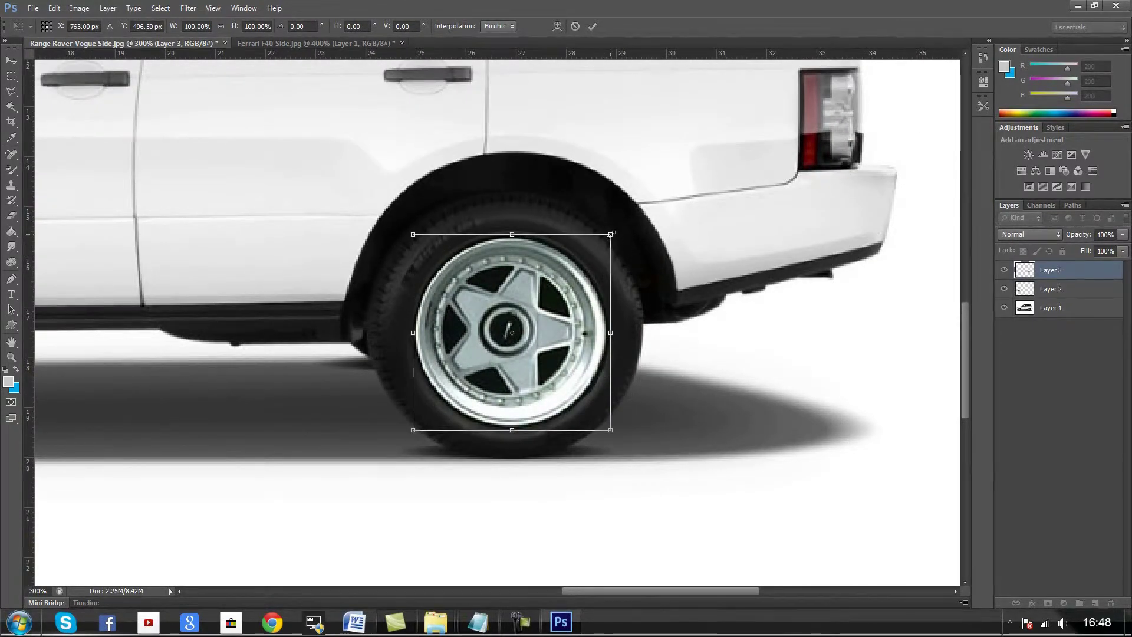
drag(611, 235, 636, 211)
key(Return)
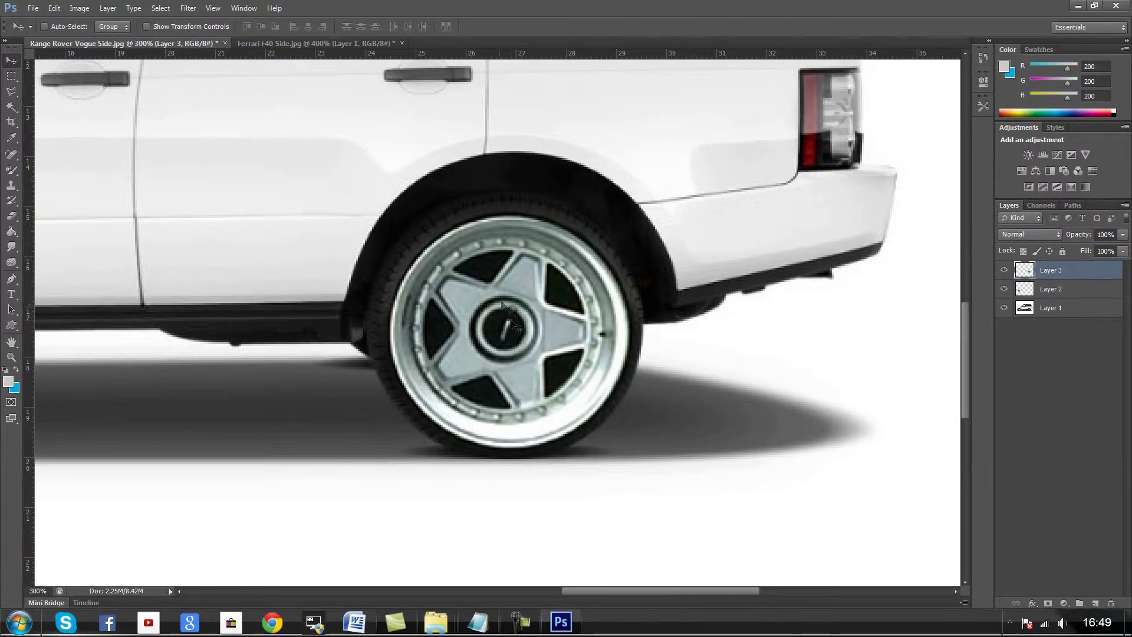
key(ctrl+z)
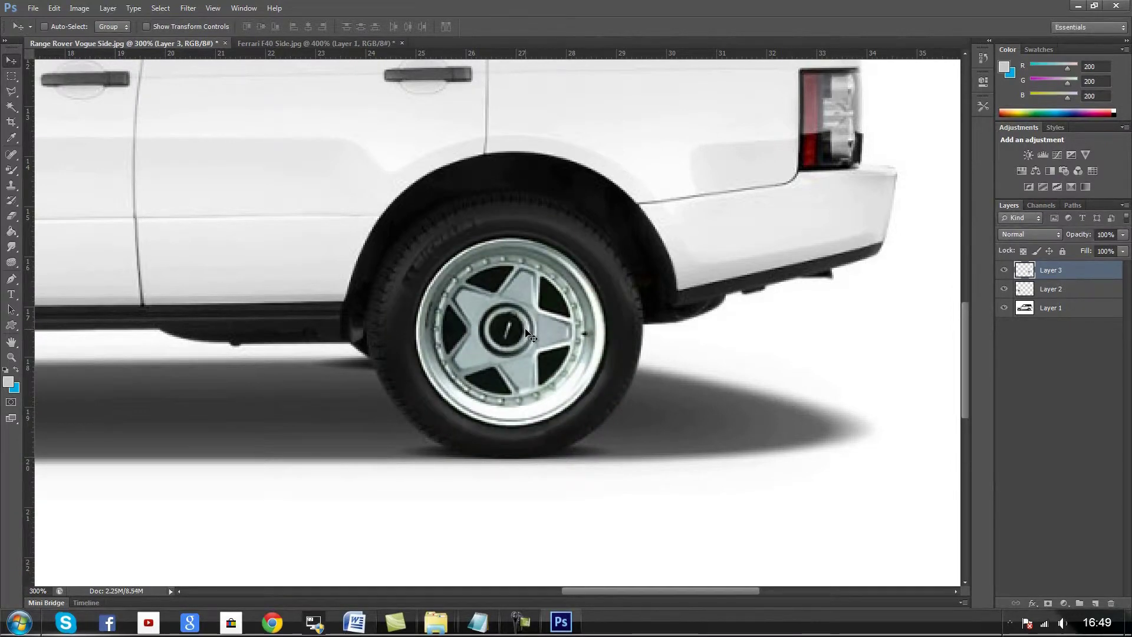
Scale the rear rim up to about 129.5% with Free Transform and move it back over the tyre
key(ctrl+t)
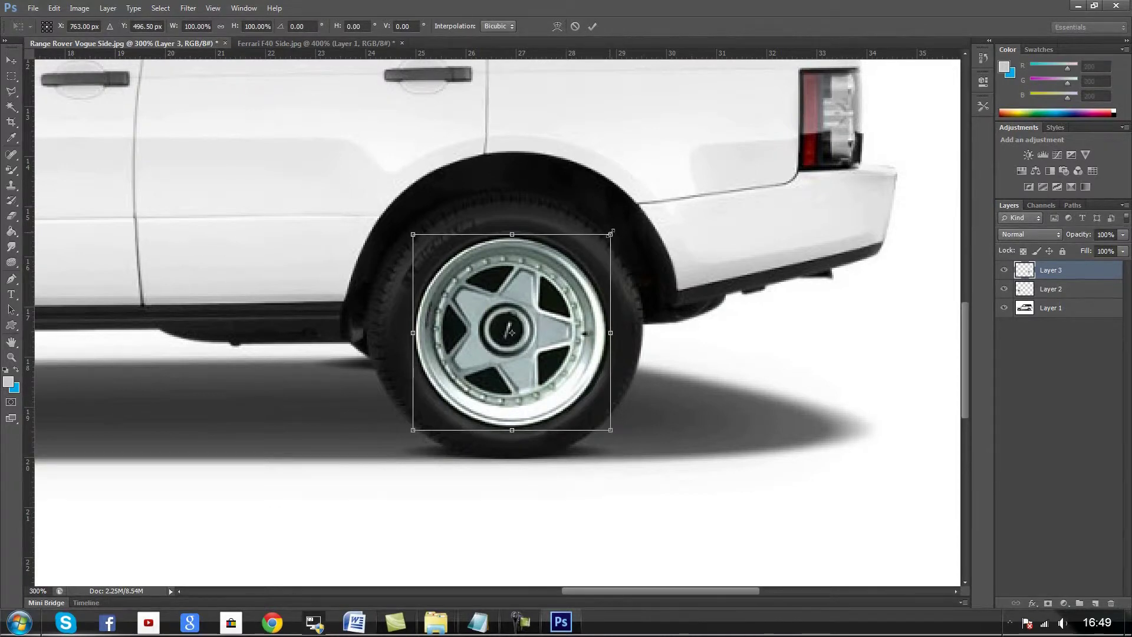
drag(611, 233, 690, 196)
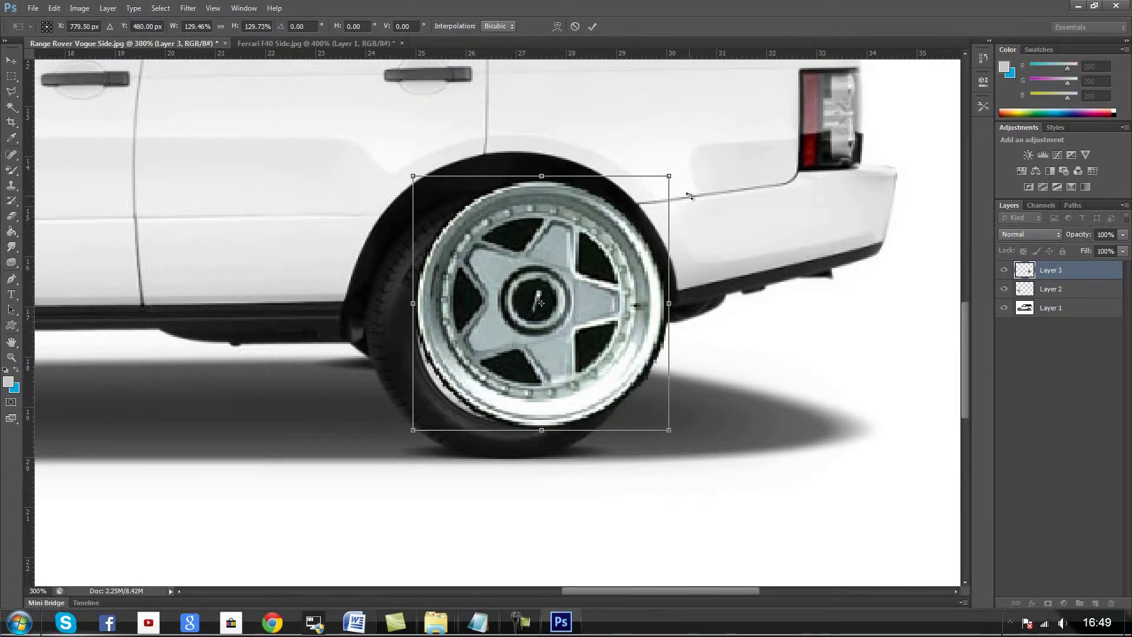
drag(586, 267, 554, 289)
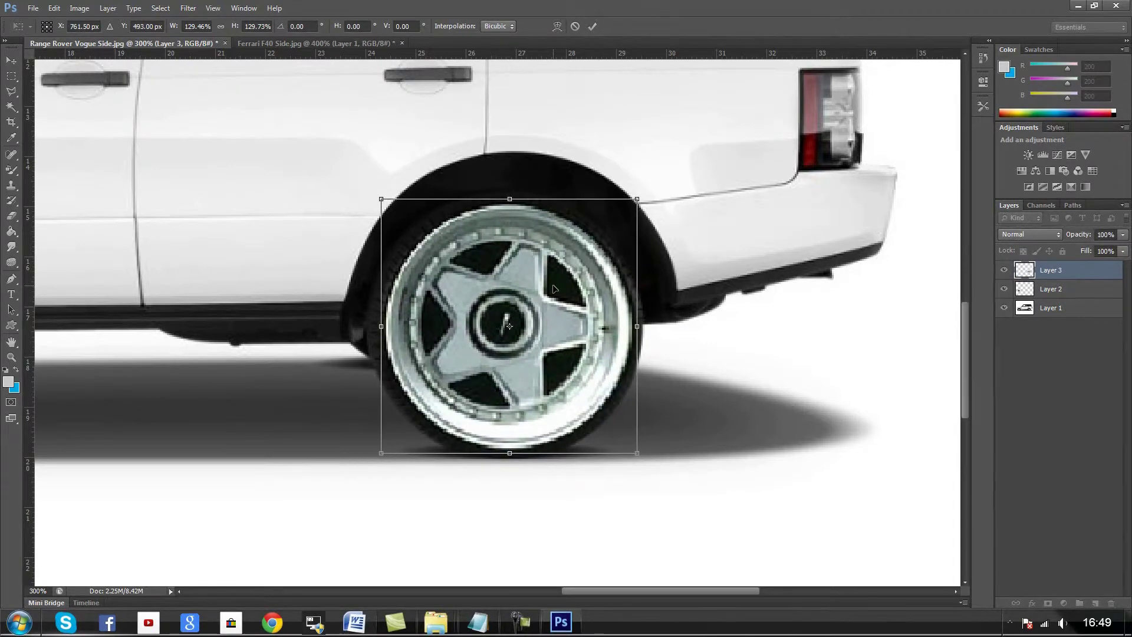
key(Return)
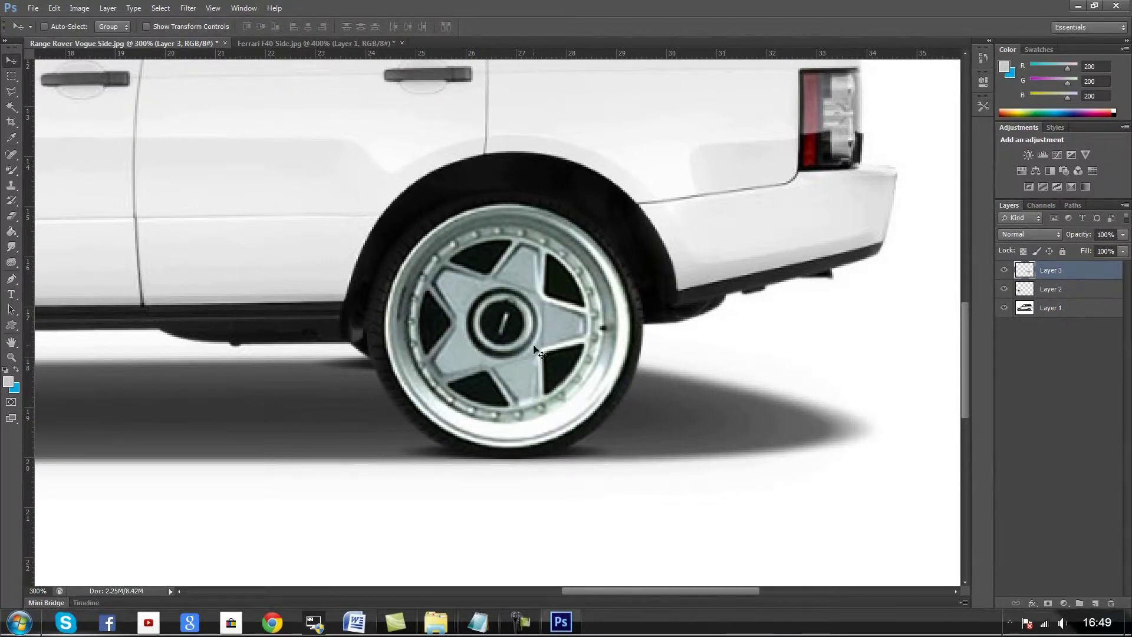
Nudge the enlarged rear rim in small increments until it is centred within the rear tyre
key(Down)
key(Down)
key(Down)
key(Right)
key(Right)
key(Left)
key(Left)
key(Left)
key(Down)
key(Down)
key(Down)
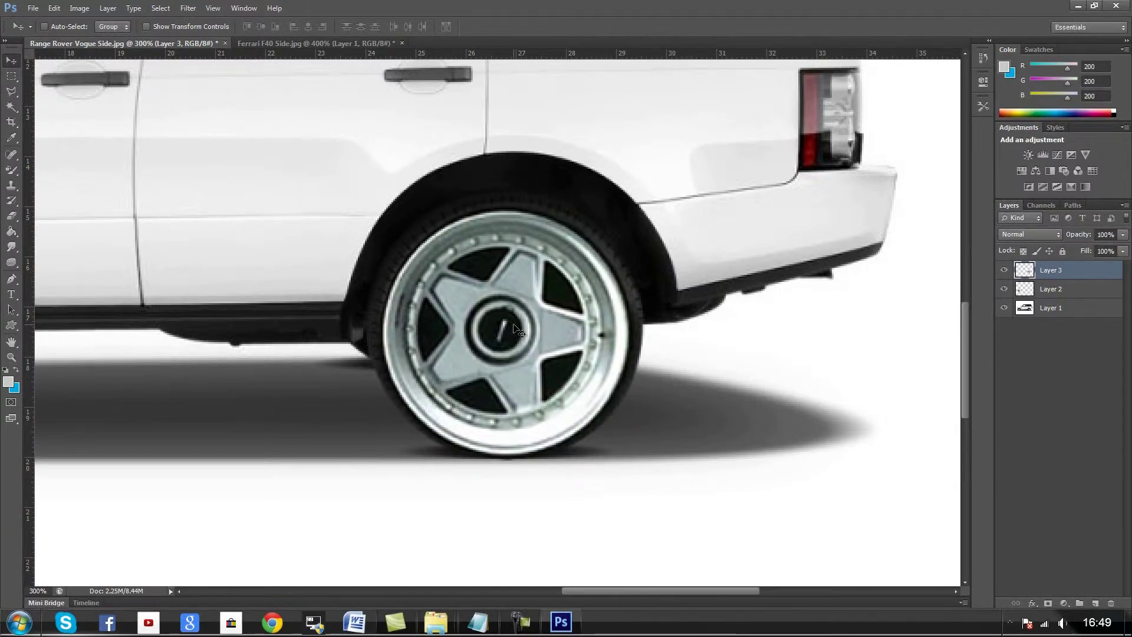
key(Up)
key(Up)
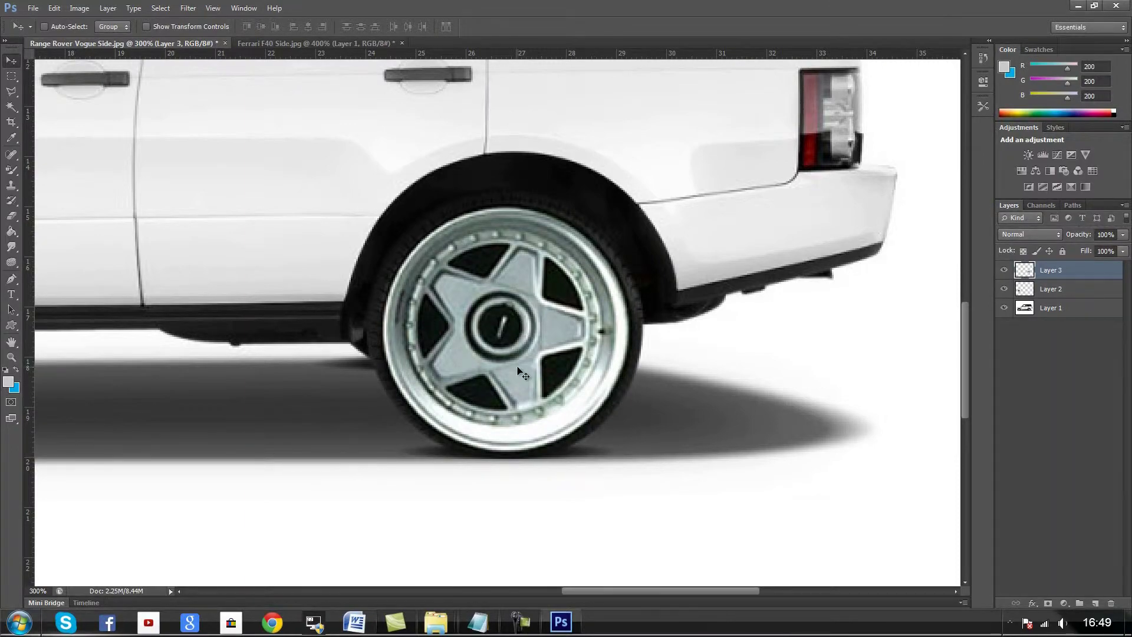
scroll(523, 374, up, 1)
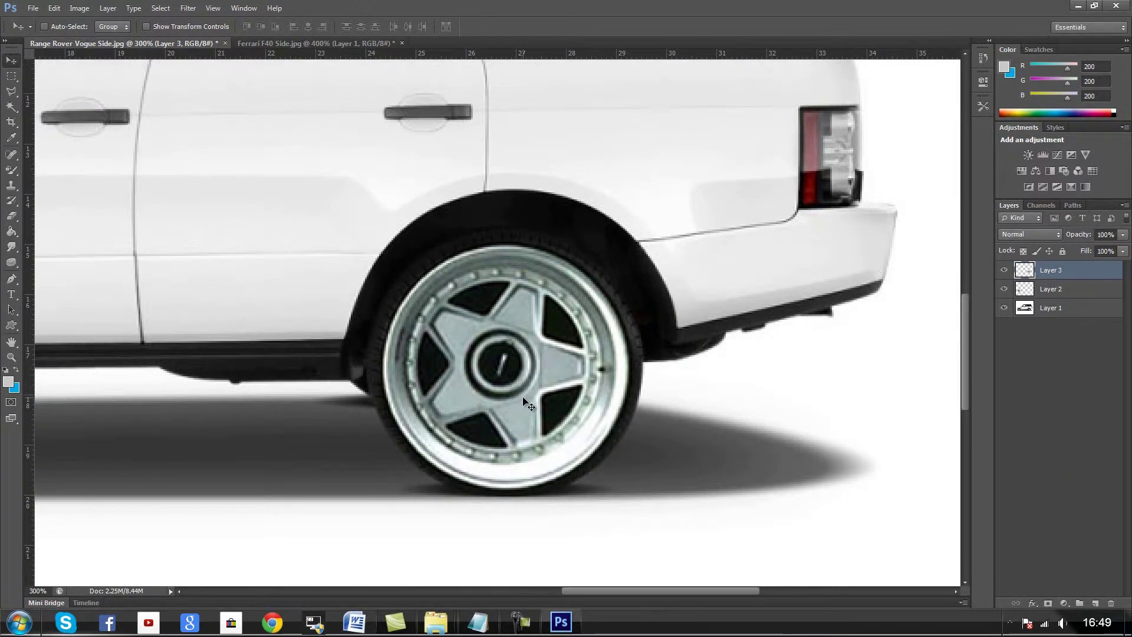
Scale the front rim on Layer 2 up to about 131% with Free Transform, apply it, and move the rim over the front tyre
key(ctrl+1)
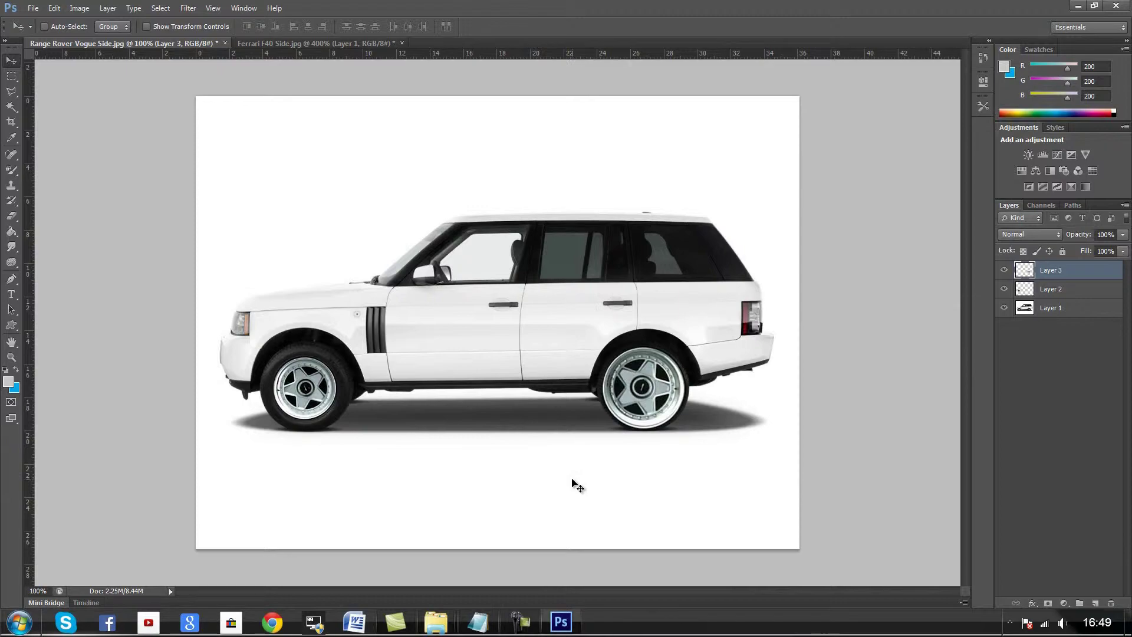
key(ctrl+plus)
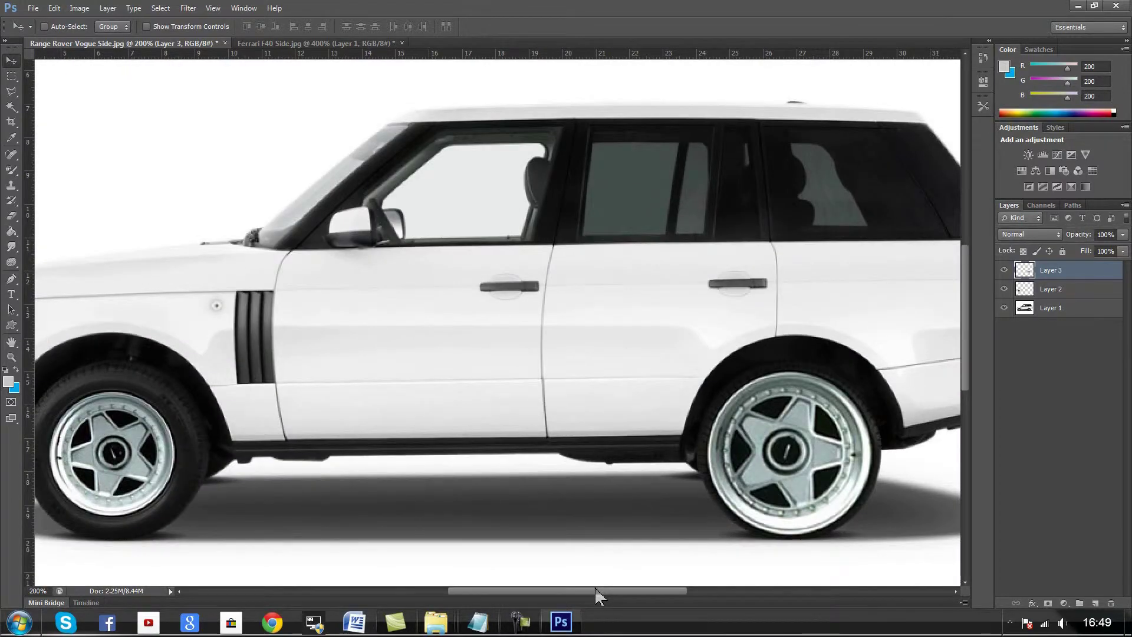
drag(595, 590, 508, 591)
scroll(501, 454, down, 3)
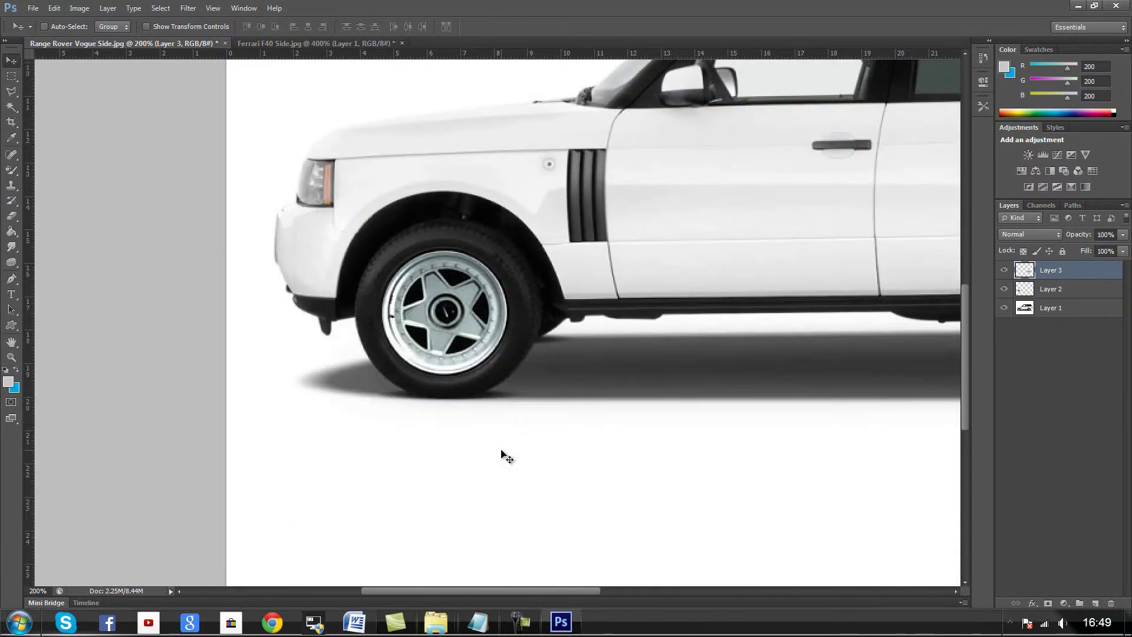
key(ctrl+plus)
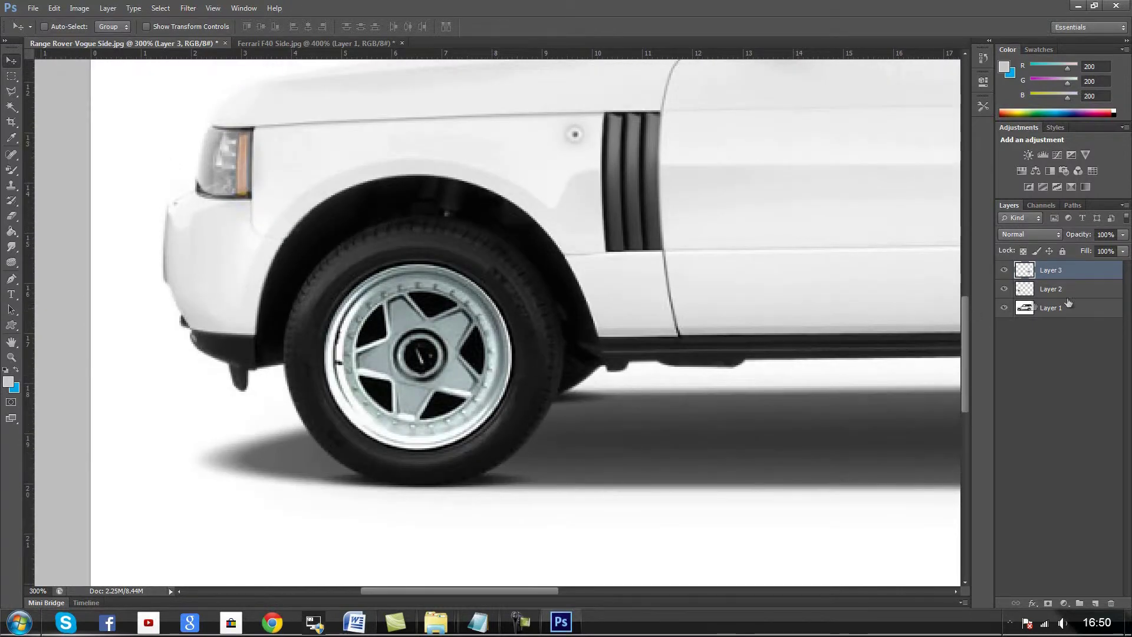
click(1091, 292)
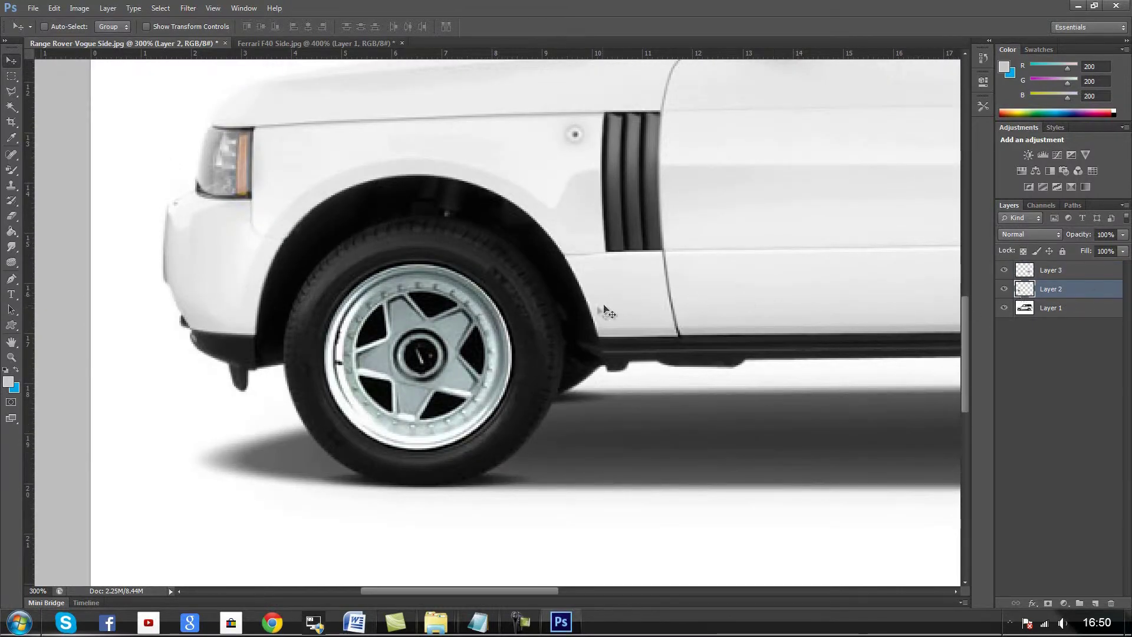
key(ctrl+t)
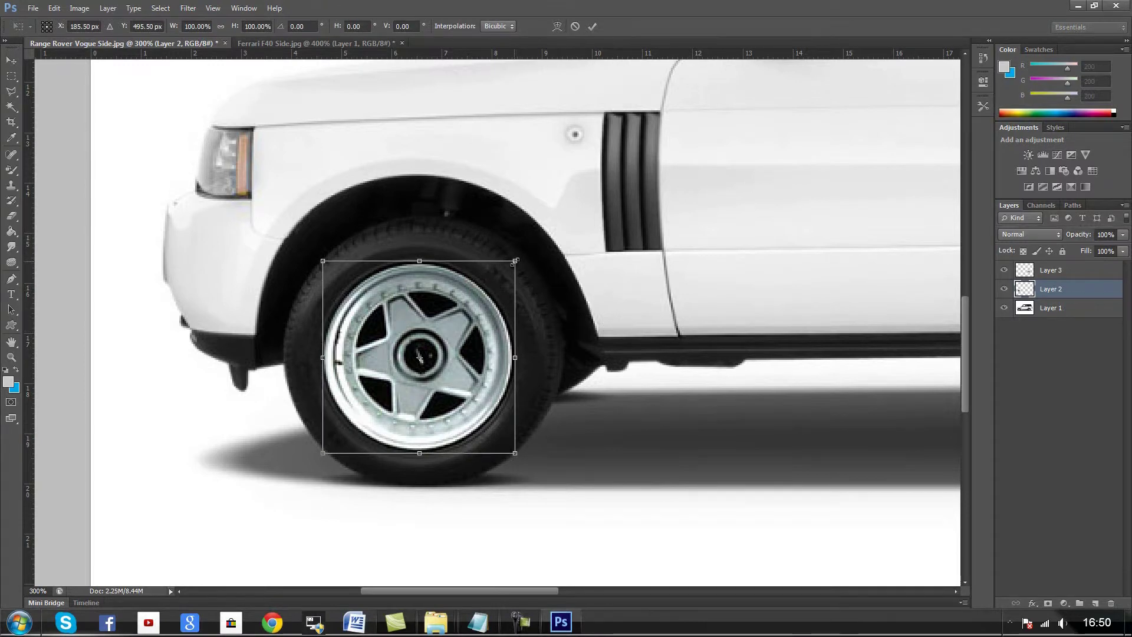
drag(515, 260, 589, 187)
drag(523, 267, 486, 300)
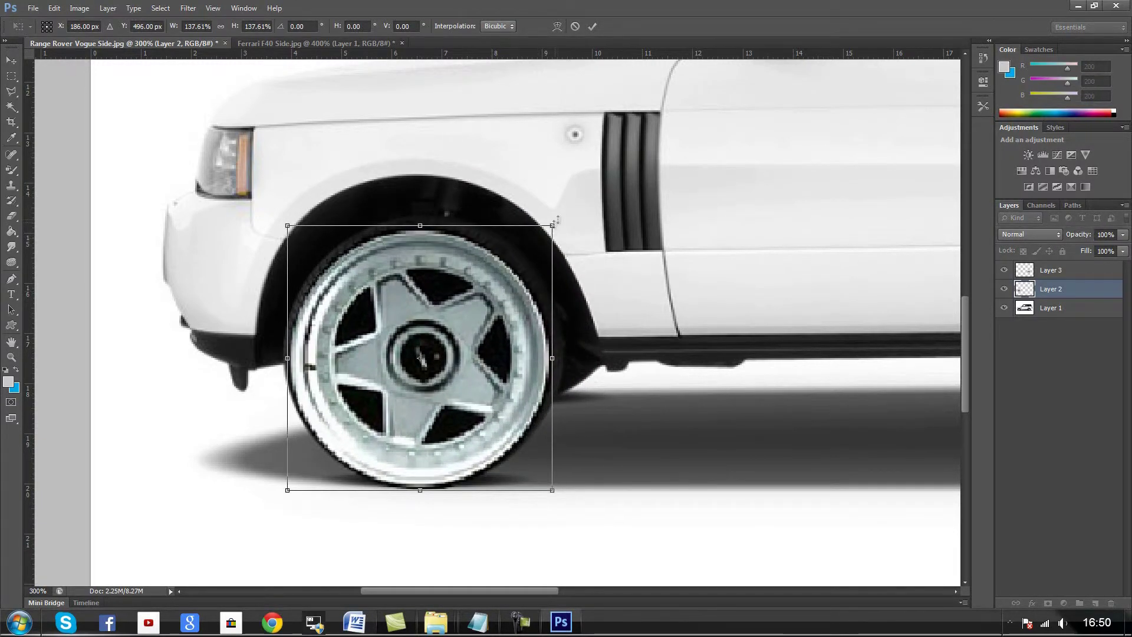
drag(552, 225, 540, 238)
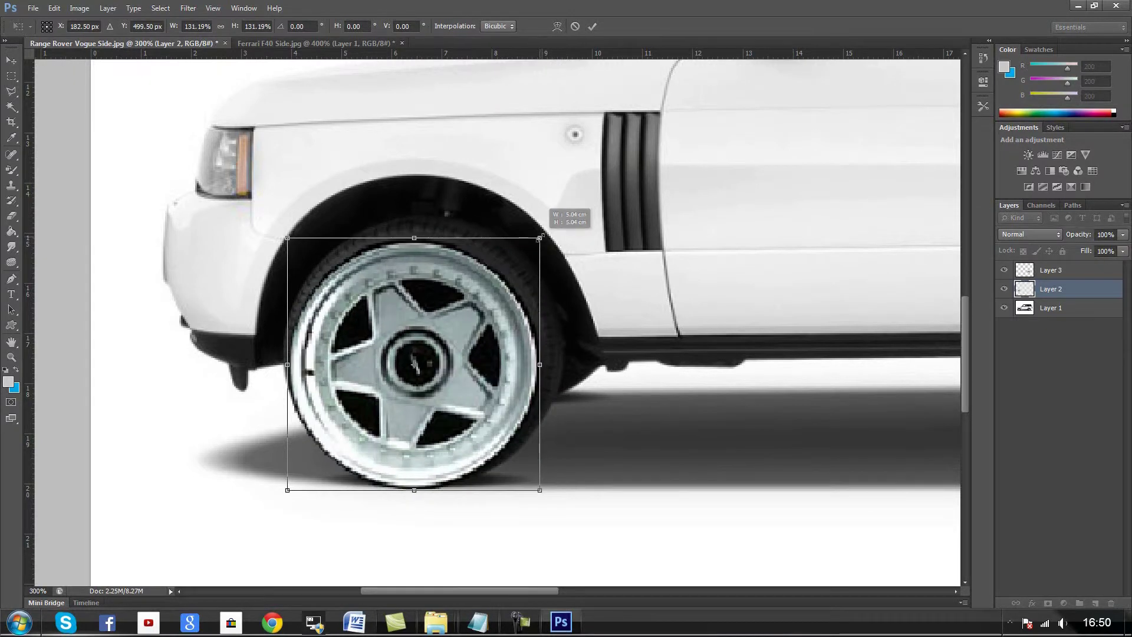
click(11, 60)
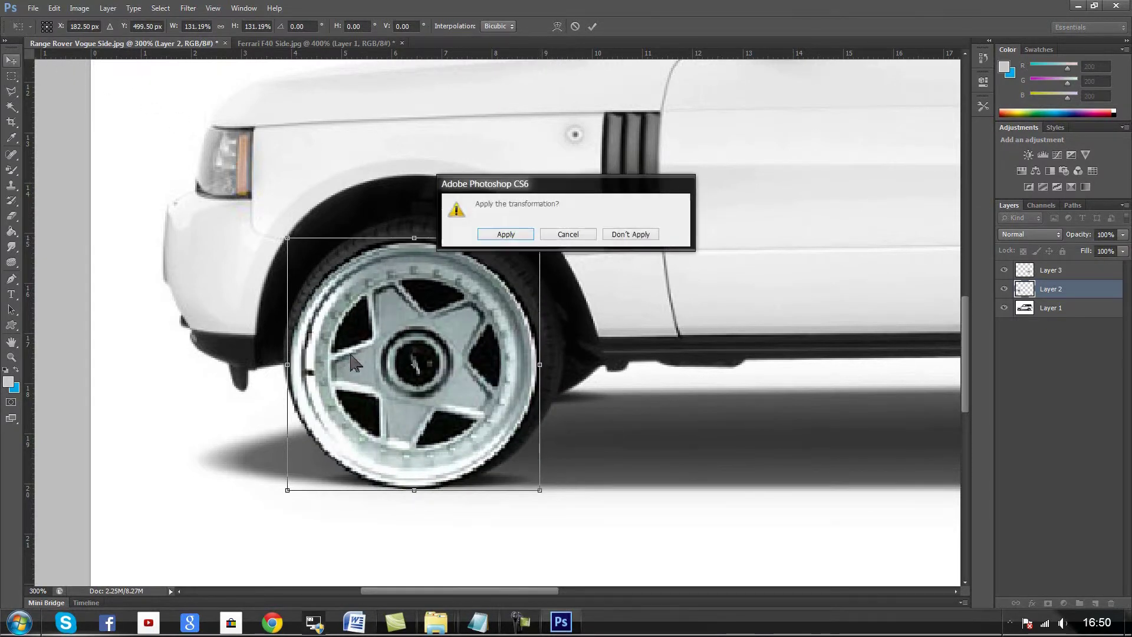
click(525, 235)
drag(481, 288, 490, 293)
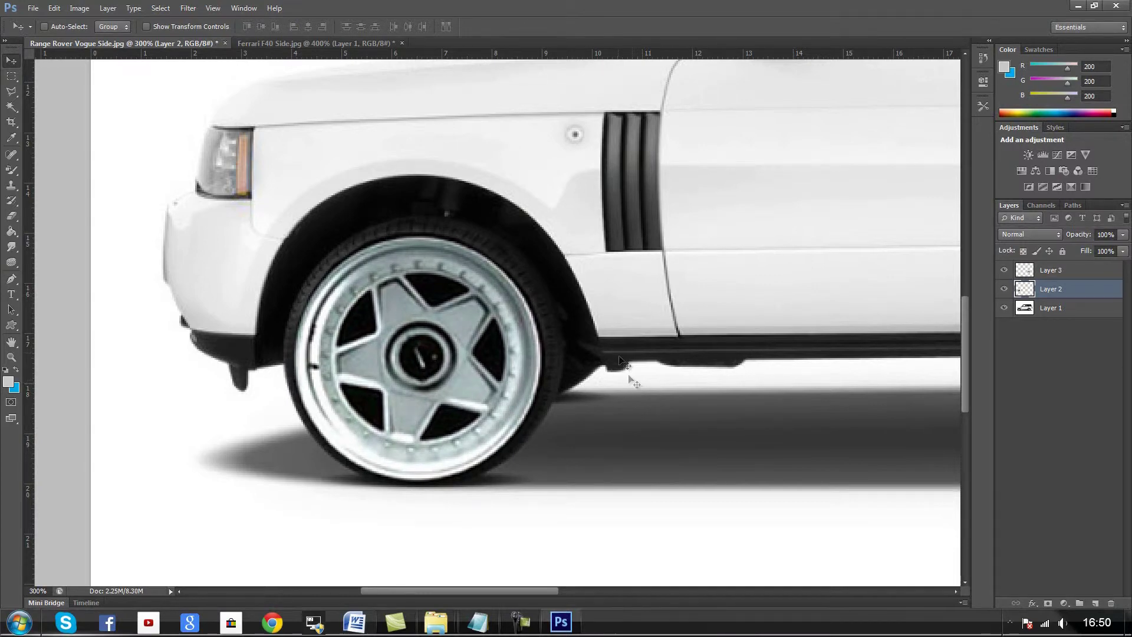
Shrink the front rim slightly to about 97.9% with Free Transform
key(ctrl+t)
drag(545, 232, 540, 239)
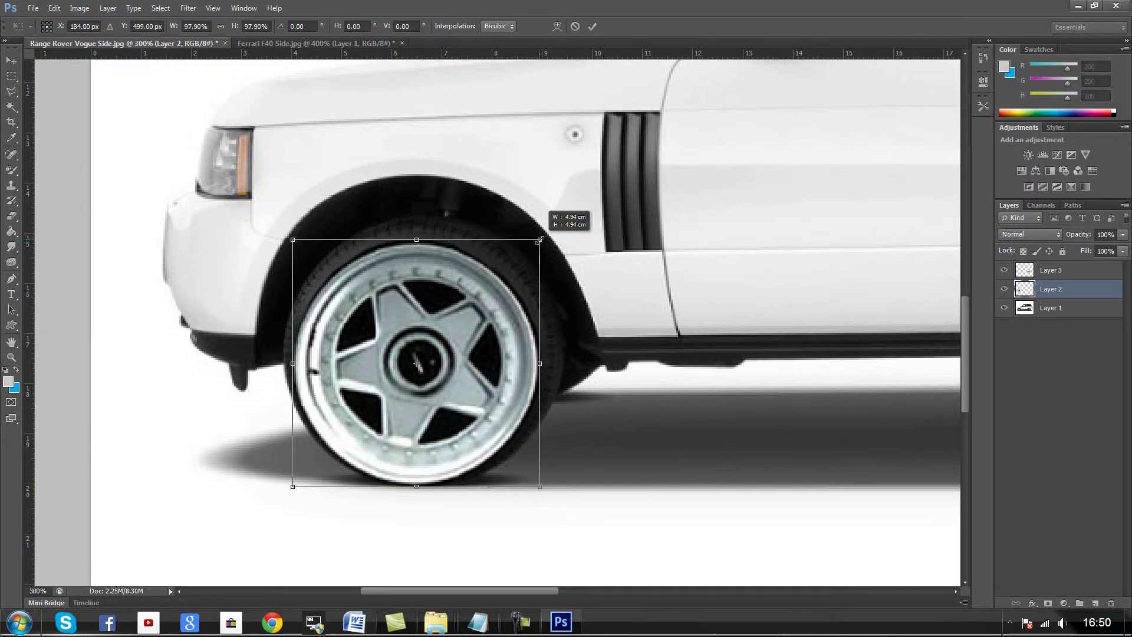
key(Return)
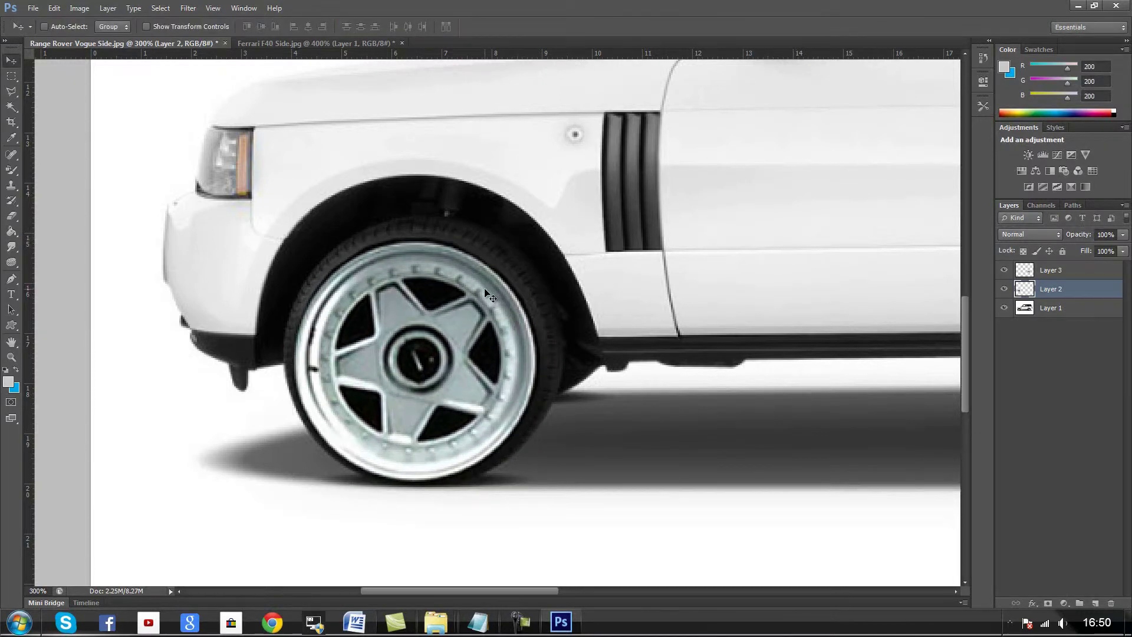
Nudge the front rim in small increments until it sits centred in the front tyre, checking it against the whole car
key(Up)
key(Right)
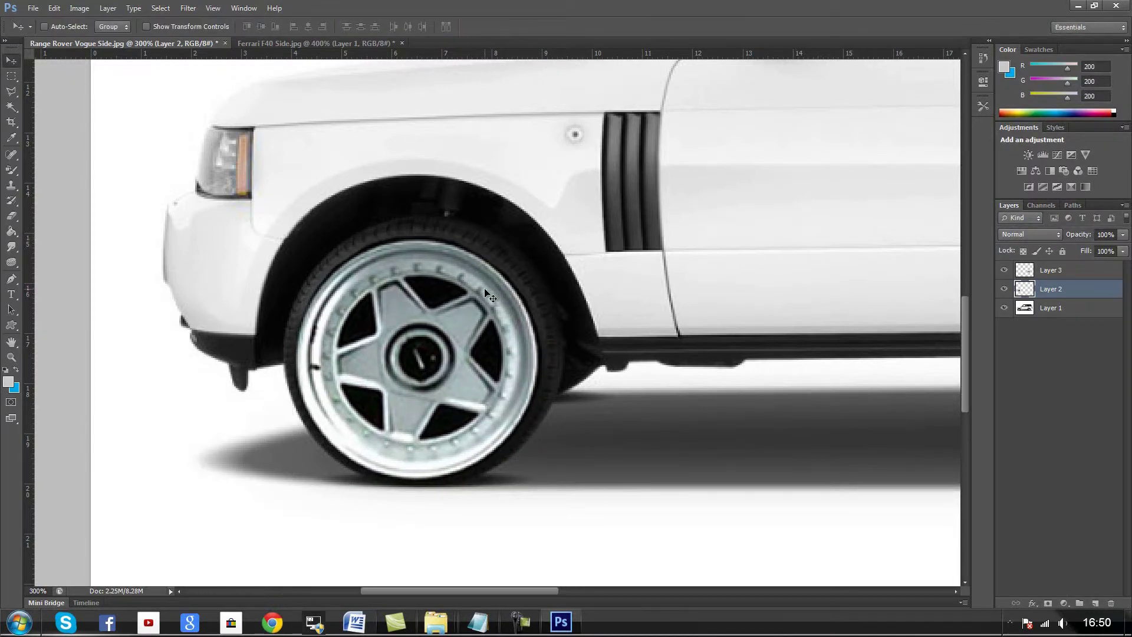
key(Right)
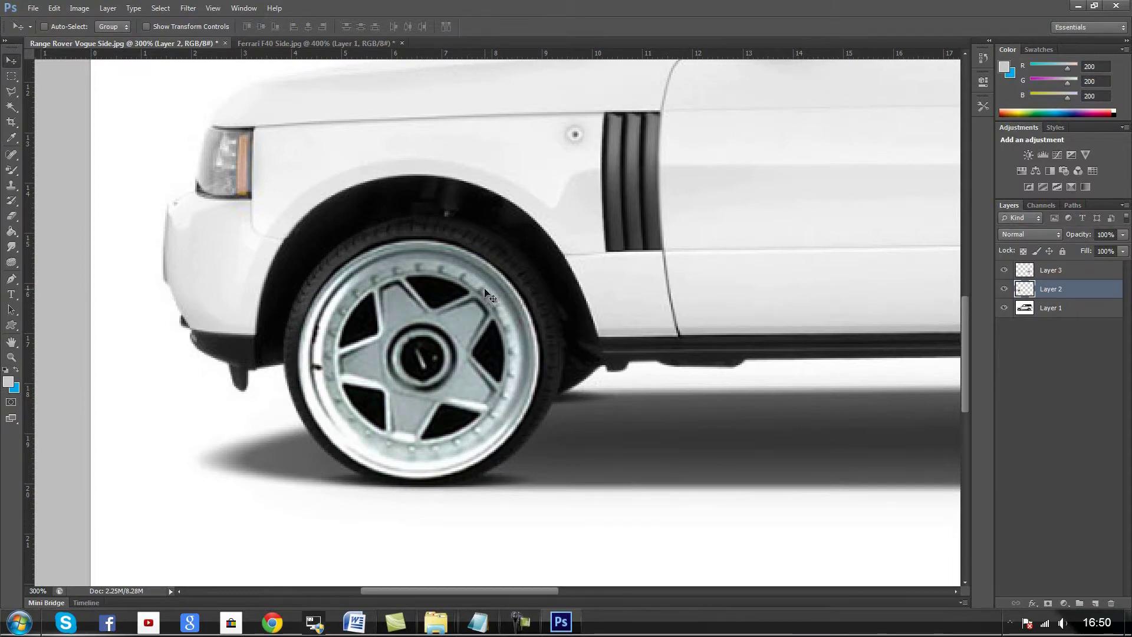
key(ctrl+minus)
key(ctrl+minus)
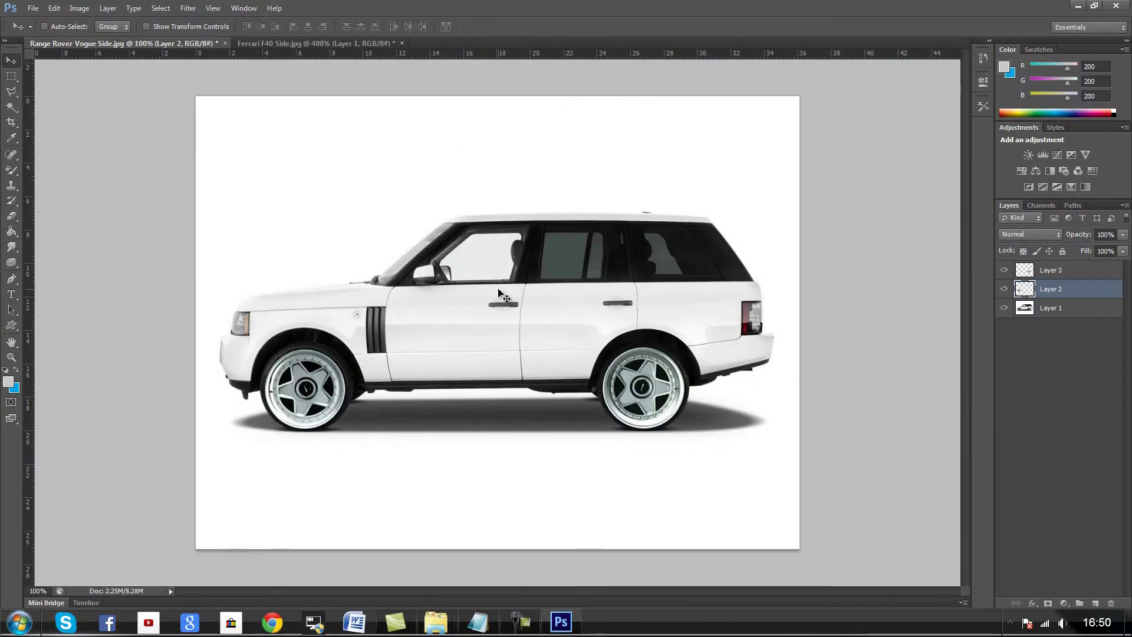
key(Up)
key(Right)
key(Left)
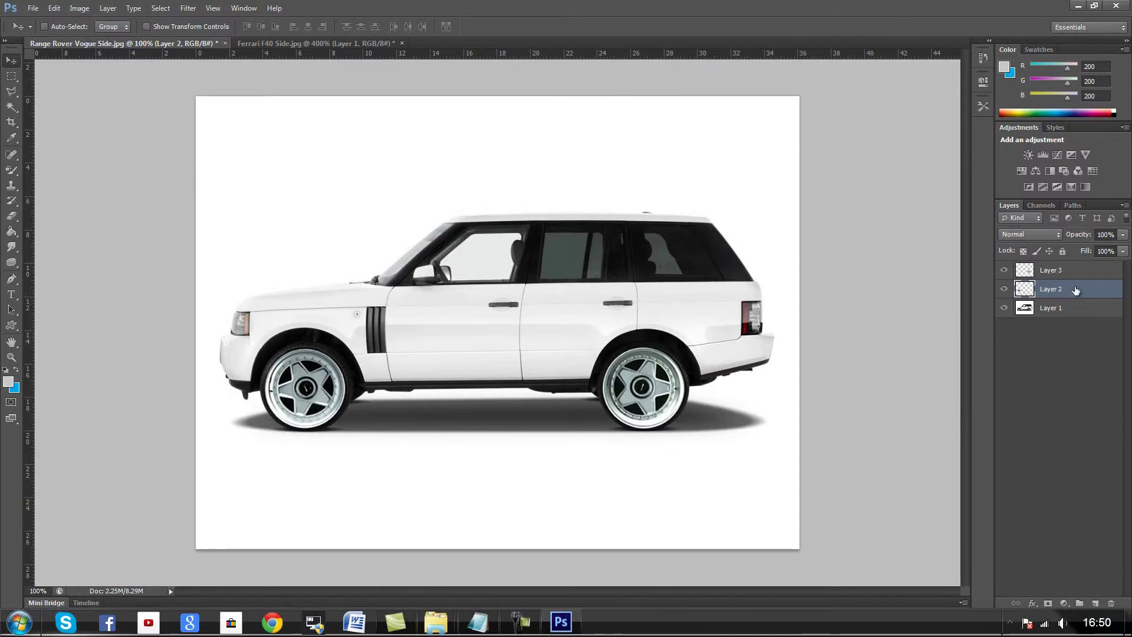
Save the image to the Desktop as a JPEG copy named Range Rover Vogue Side.jpg
click(33, 8)
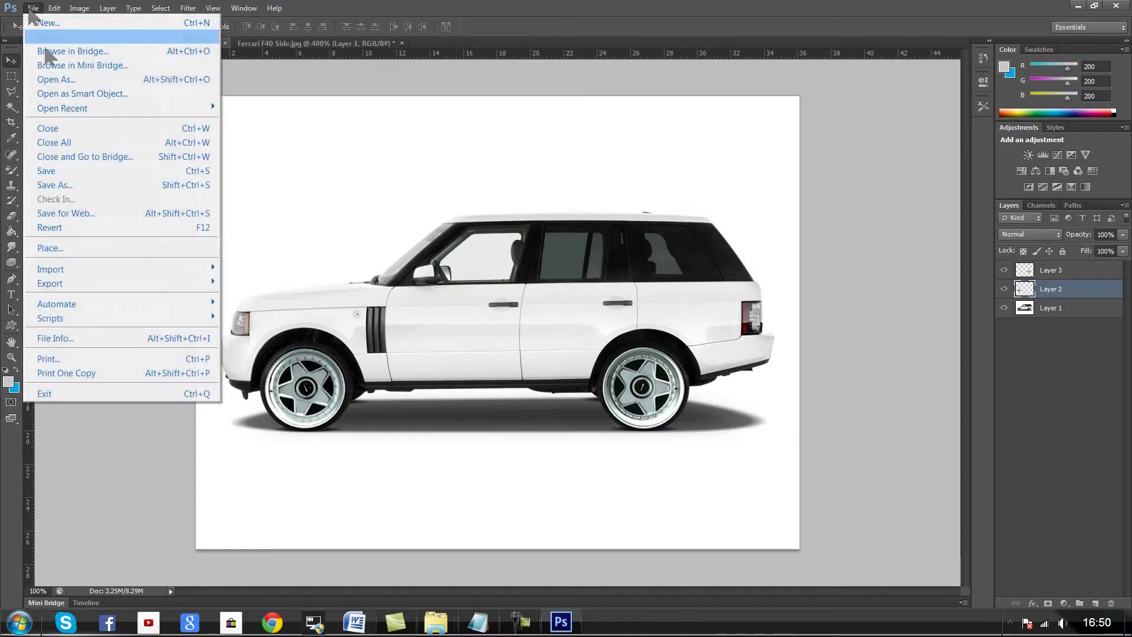
click(93, 186)
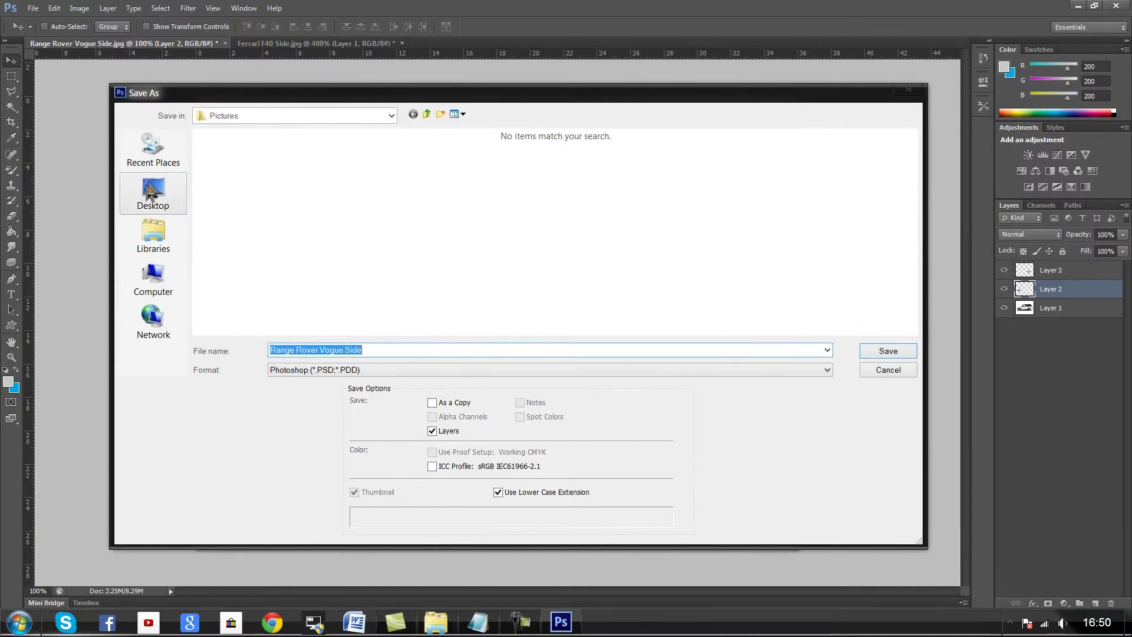
click(152, 194)
click(381, 350)
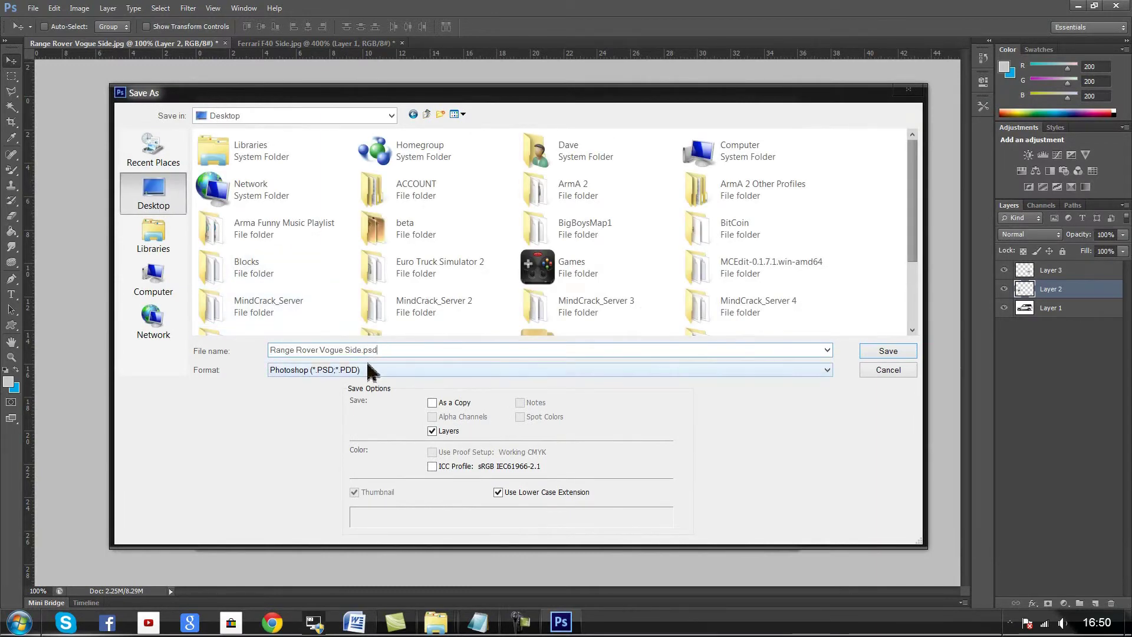
click(379, 370)
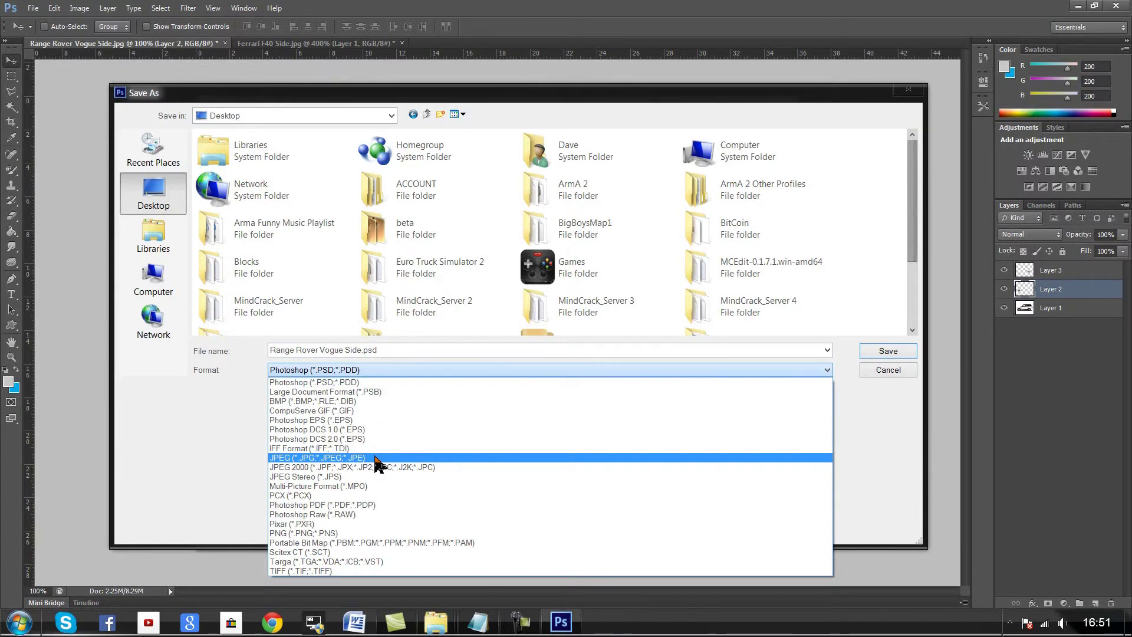
click(375, 458)
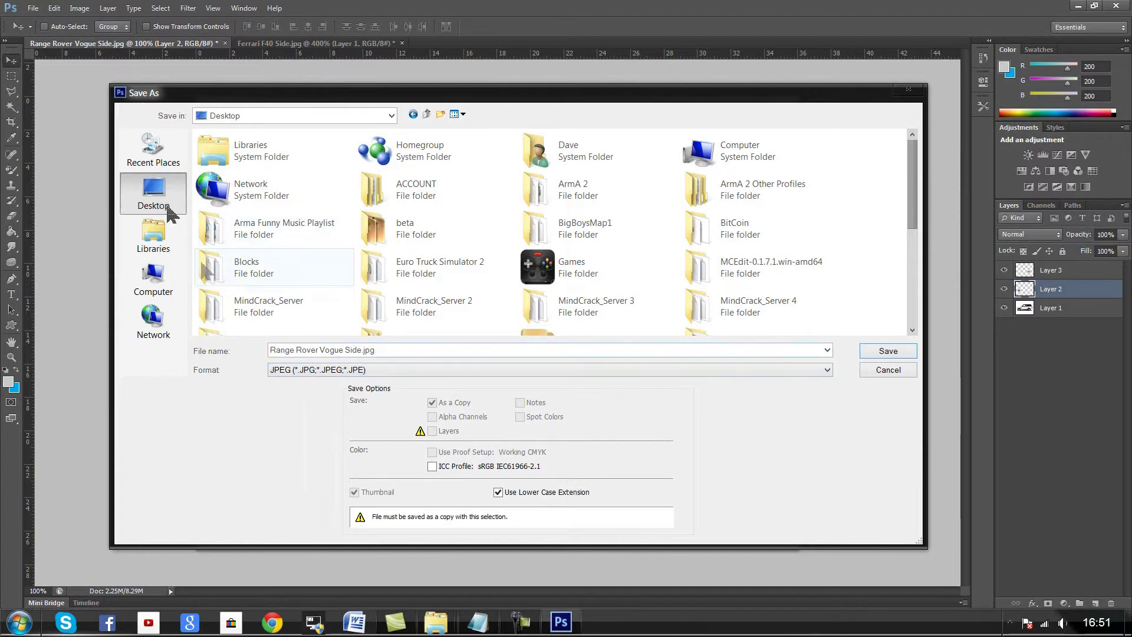
click(889, 352)
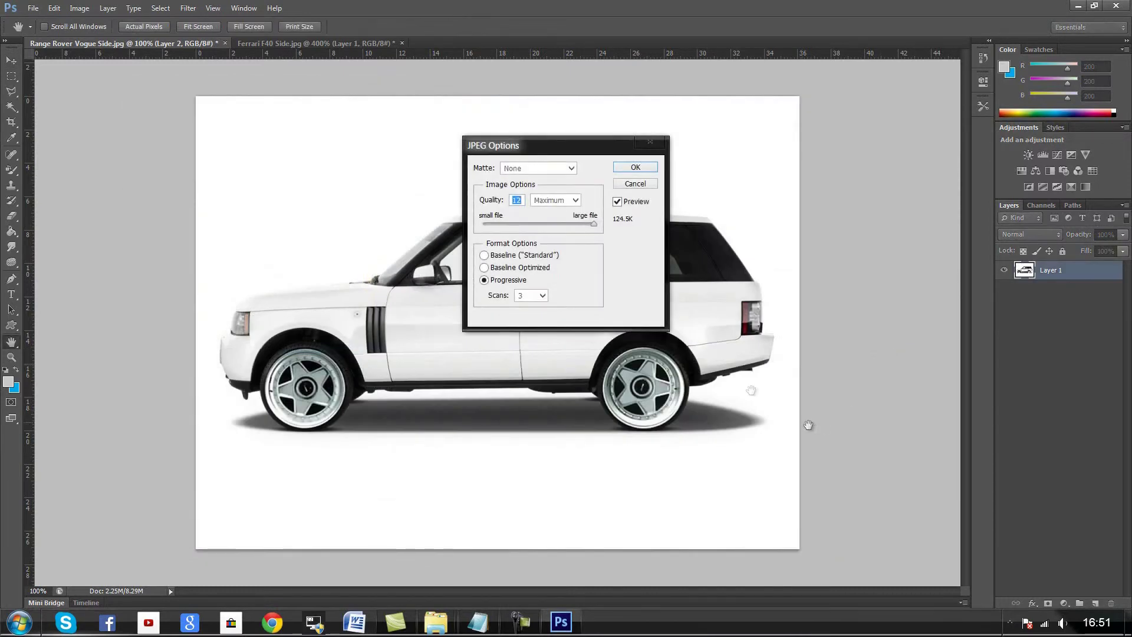
Try JPEG quality 2, set it back to 12 (Maximum) with the Progressive format, and complete the save
drag(569, 154, 521, 312)
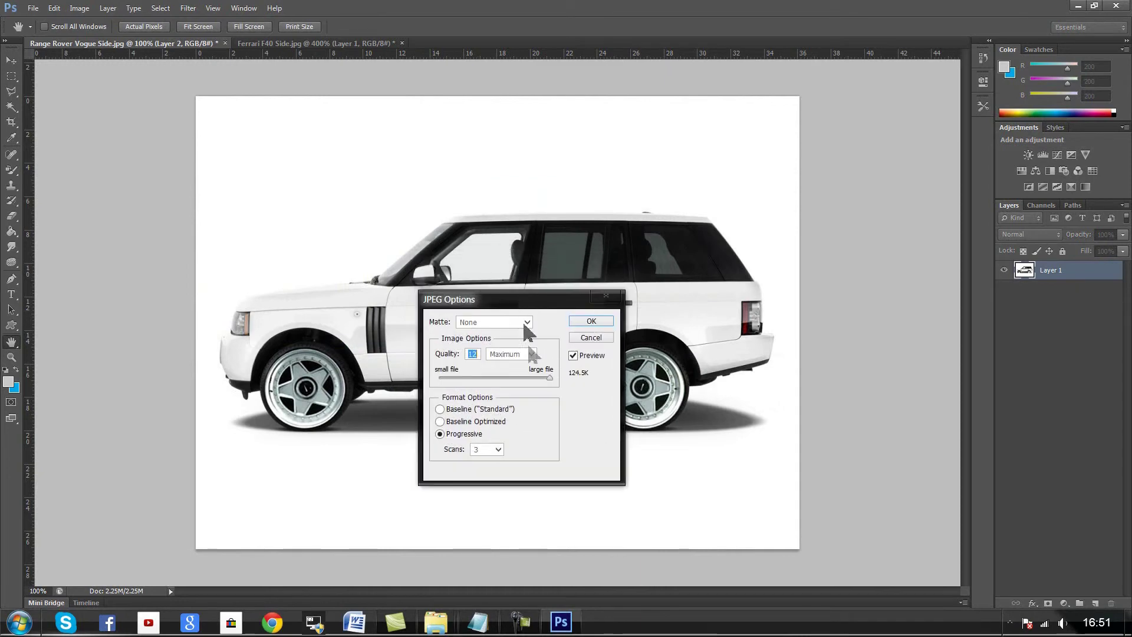
drag(549, 379, 455, 384)
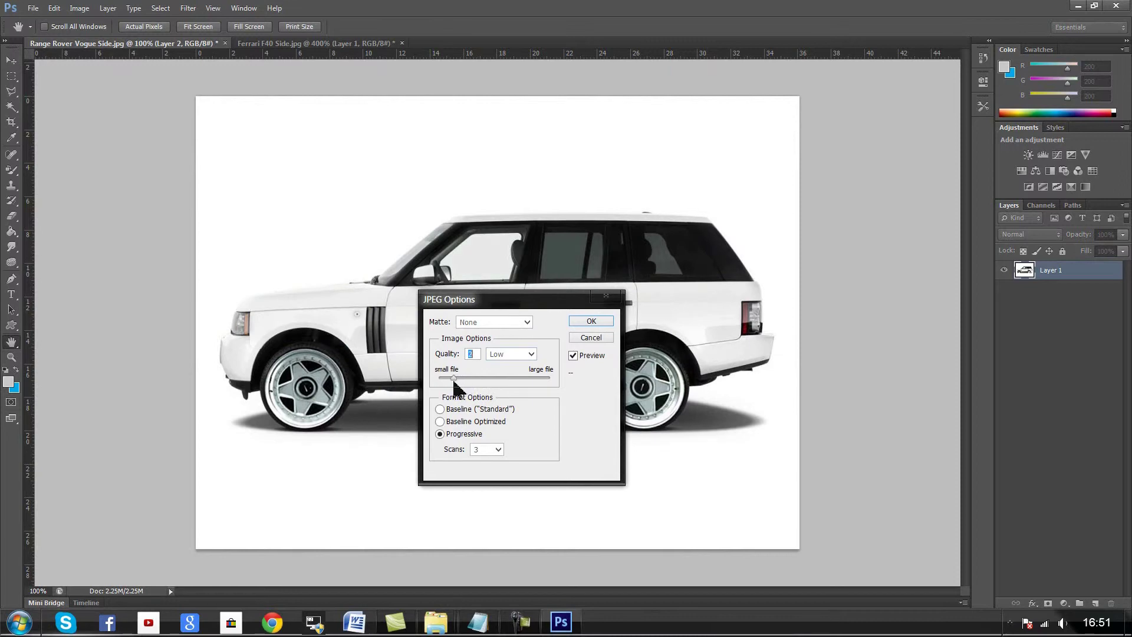
drag(455, 382, 557, 394)
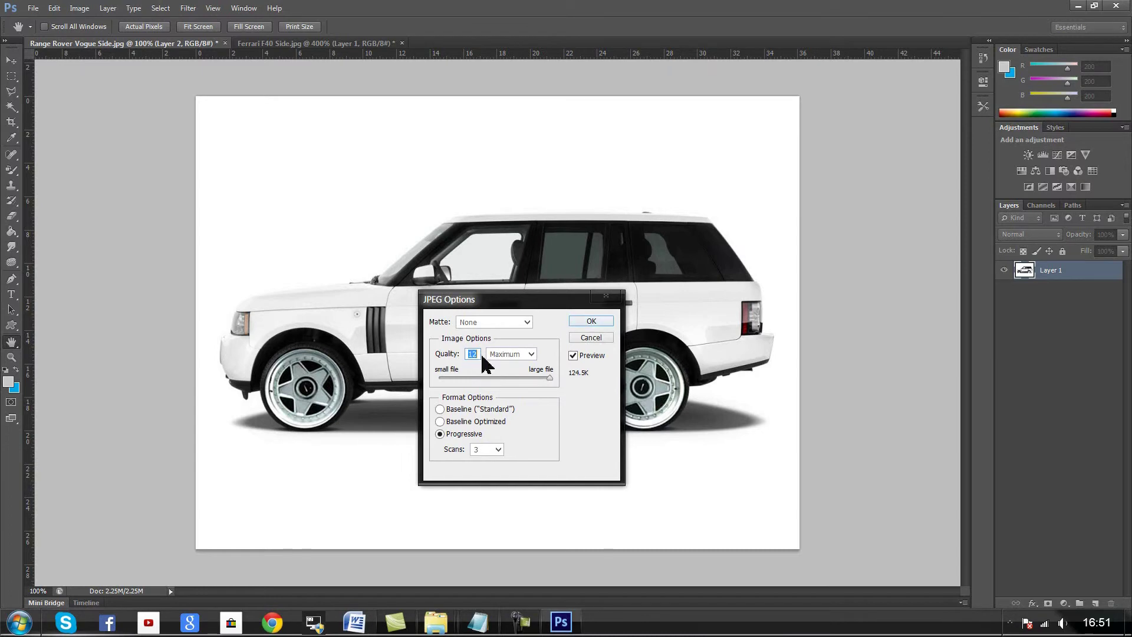
click(591, 322)
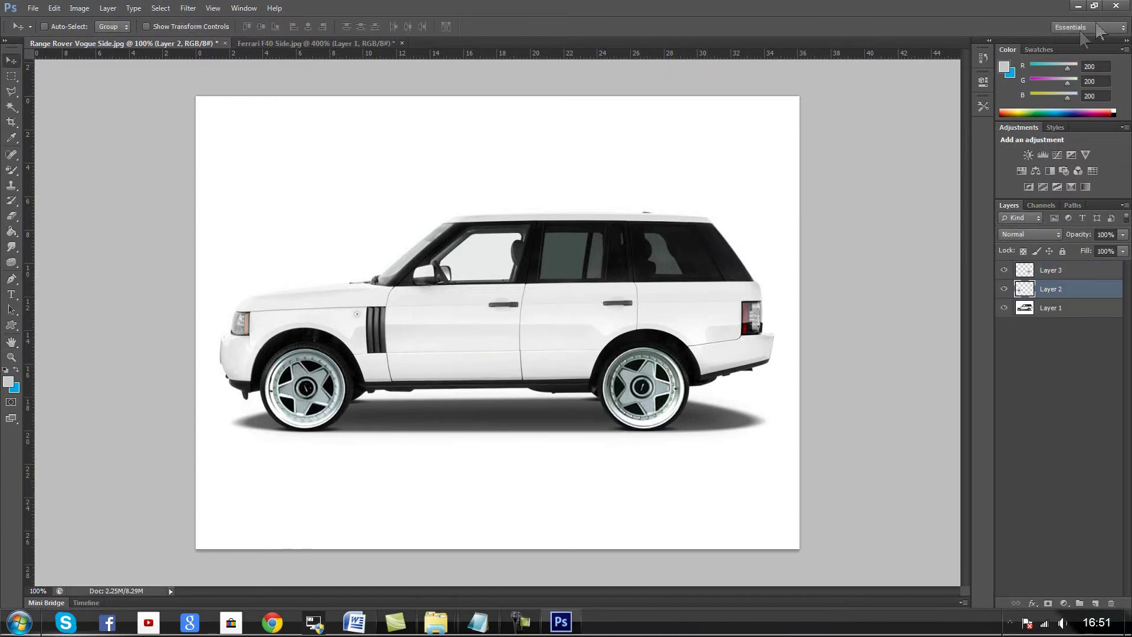
Minimize Photoshop, move the saved Range Rover Vogue Side image to a clear desktop spot, and view it maximized in Windows Photo Viewer
click(1078, 5)
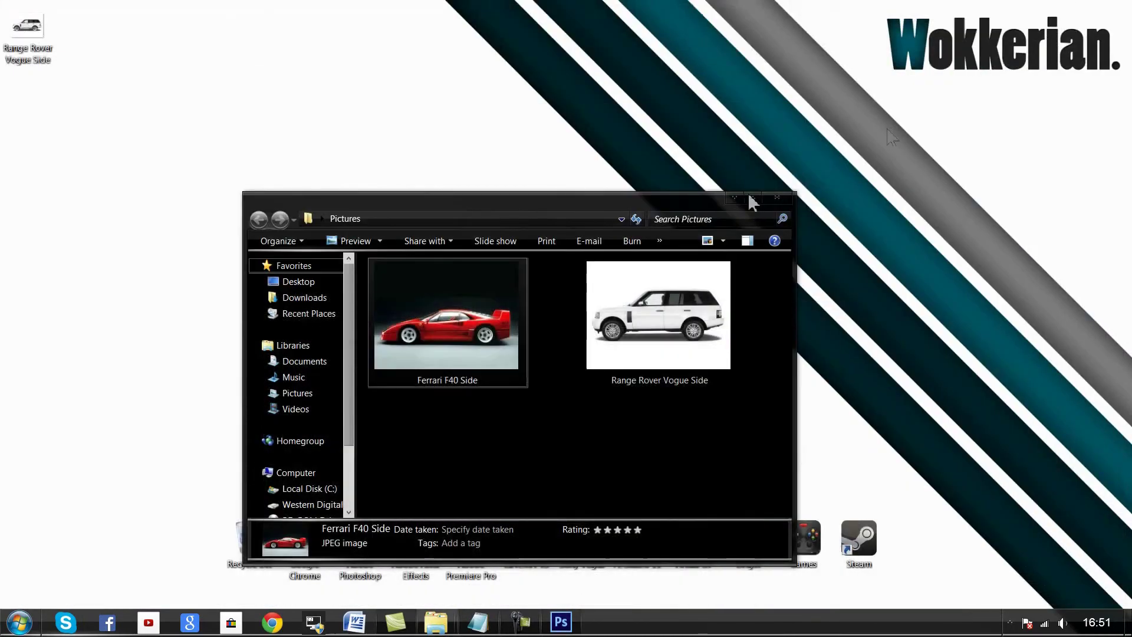
drag(31, 41, 531, 115)
double_click(527, 103)
double_click(478, 7)
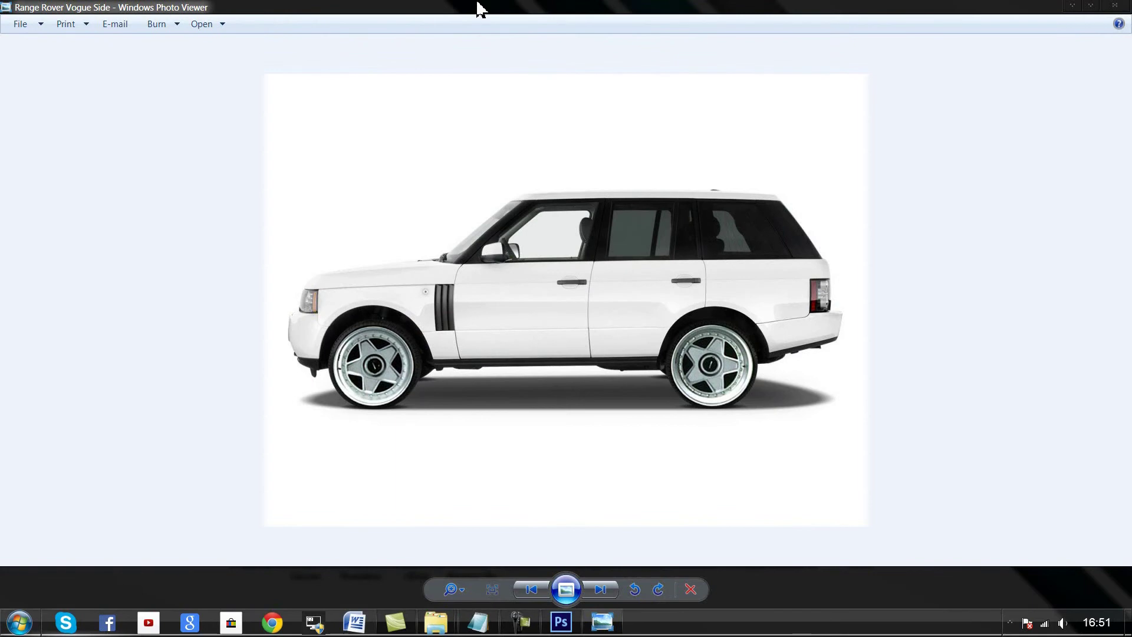
click(1115, 6)
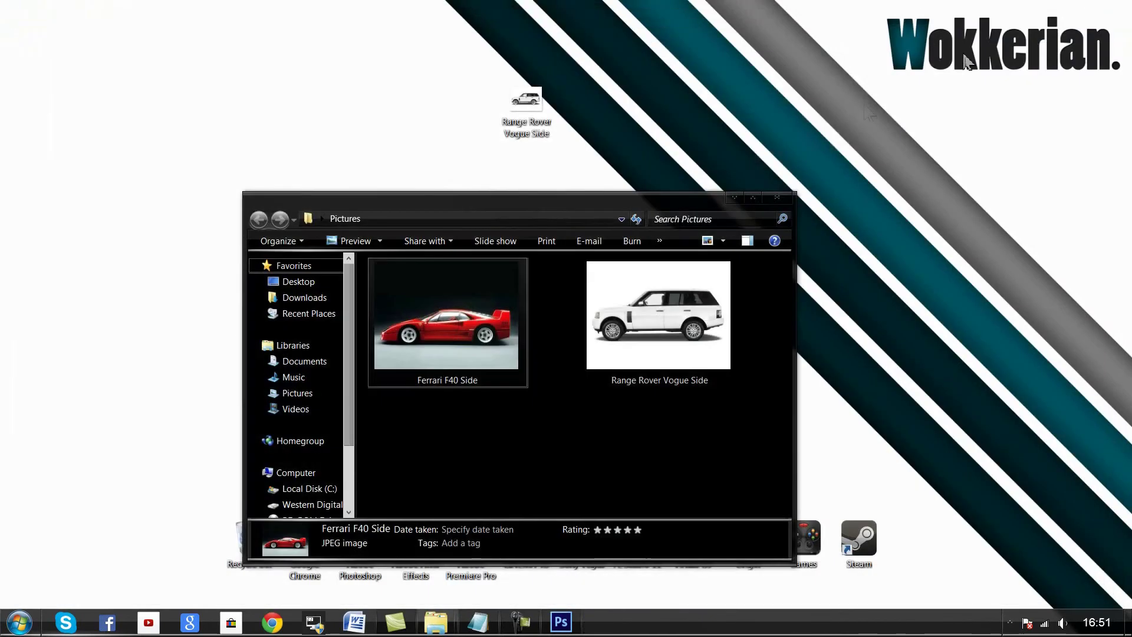
Close the Pictures folder window and arrange the saved image's icon directly above the Pictures folder mid-desktop
click(779, 197)
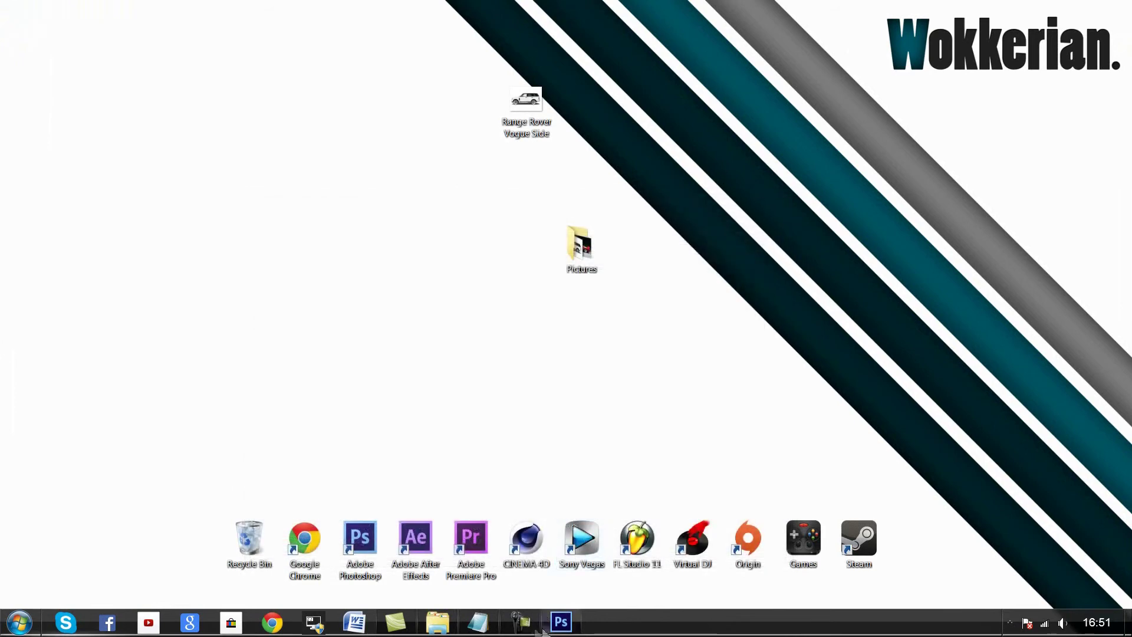
drag(572, 262, 519, 254)
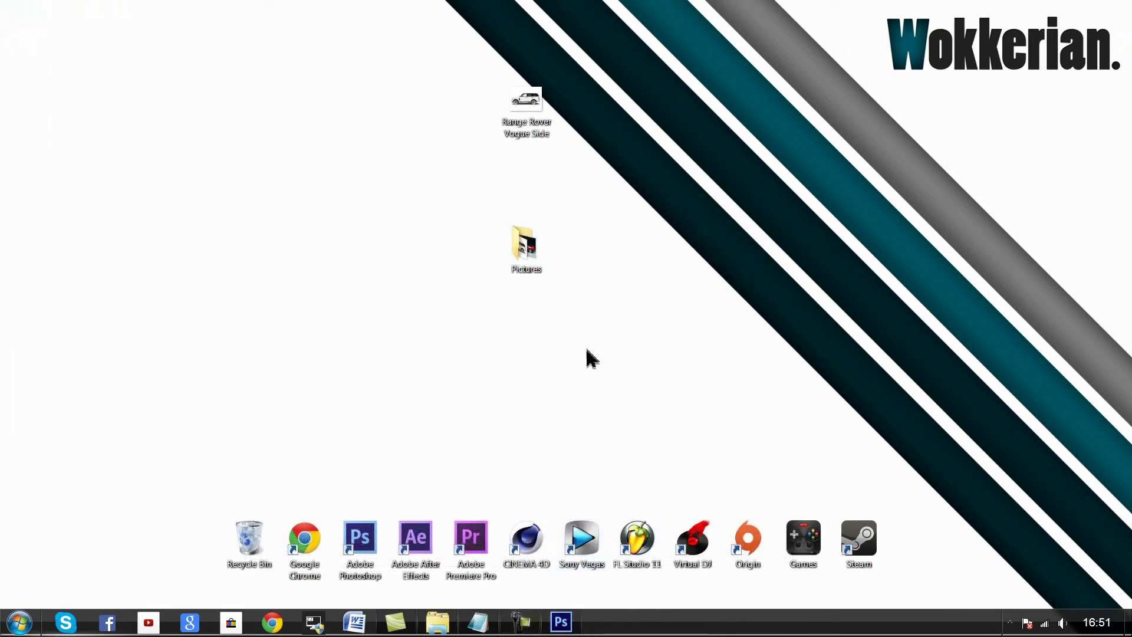
drag(531, 131, 501, 307)
drag(518, 267, 522, 333)
click(627, 334)
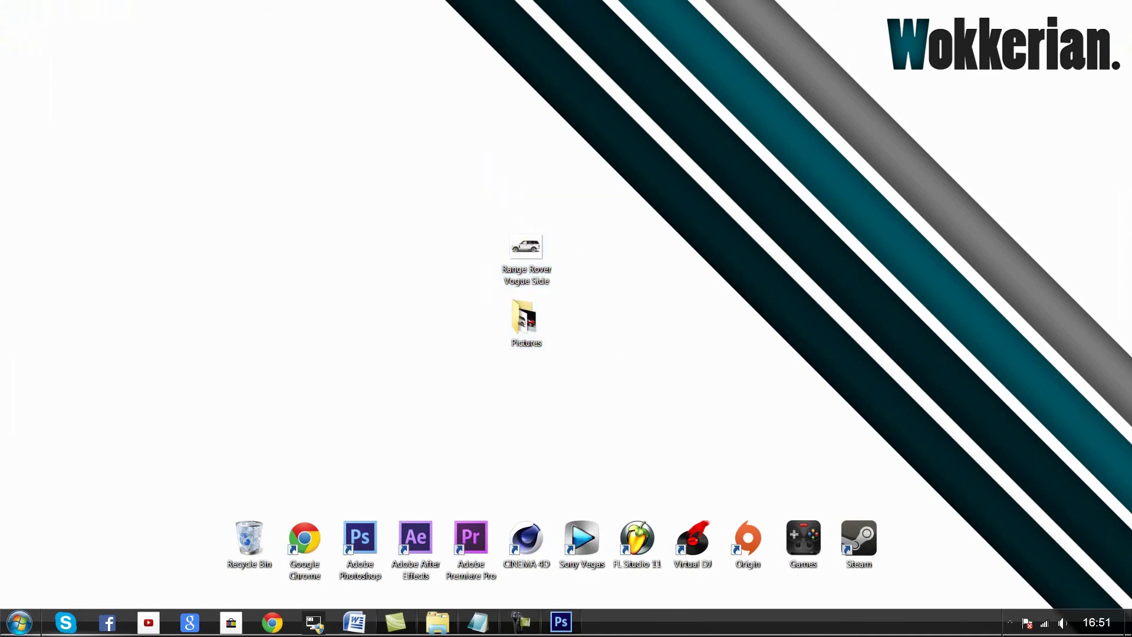